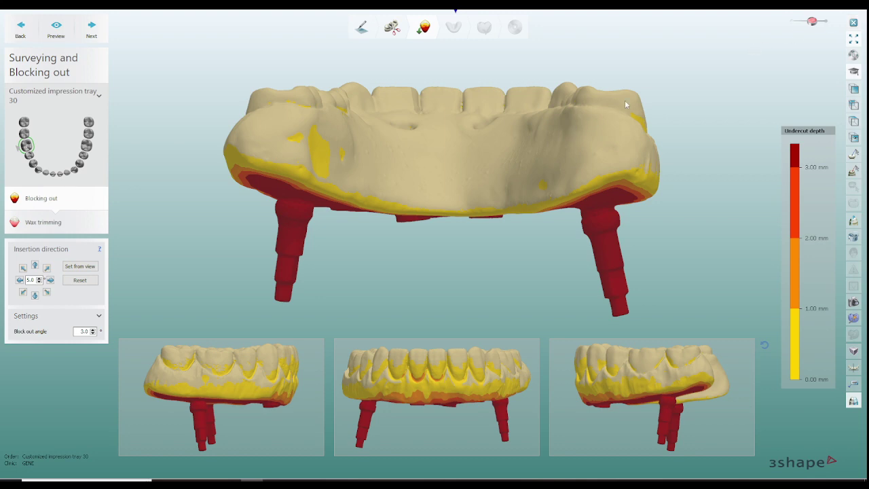
# Examine the occlusal side of the lower arch model and the openings beside the front teeth from several angles.
pyautogui.moveTo(624, 99); pyautogui.dragTo(578, 239, button='right')
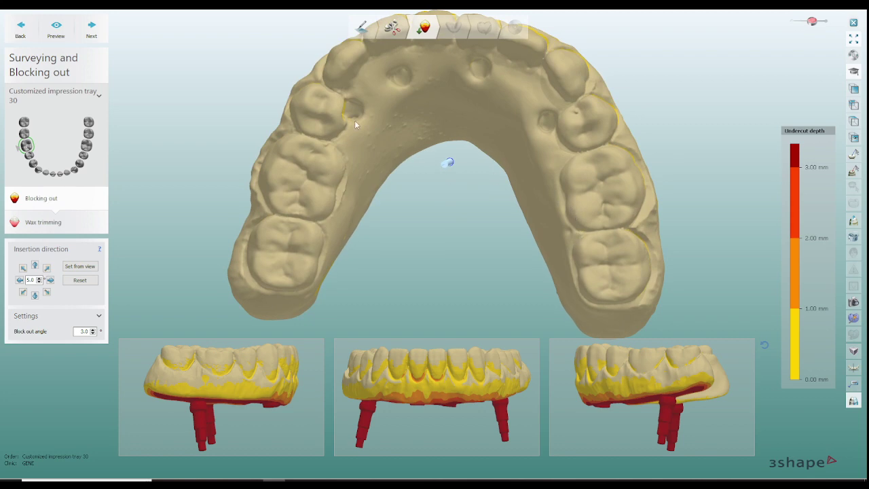
pyautogui.moveTo(354, 120); pyautogui.dragTo(355, 125, button='right')
pyautogui.moveTo(324, 201); pyautogui.dragTo(517, 186, button='right')
pyautogui.scroll(-3, 413, 164)
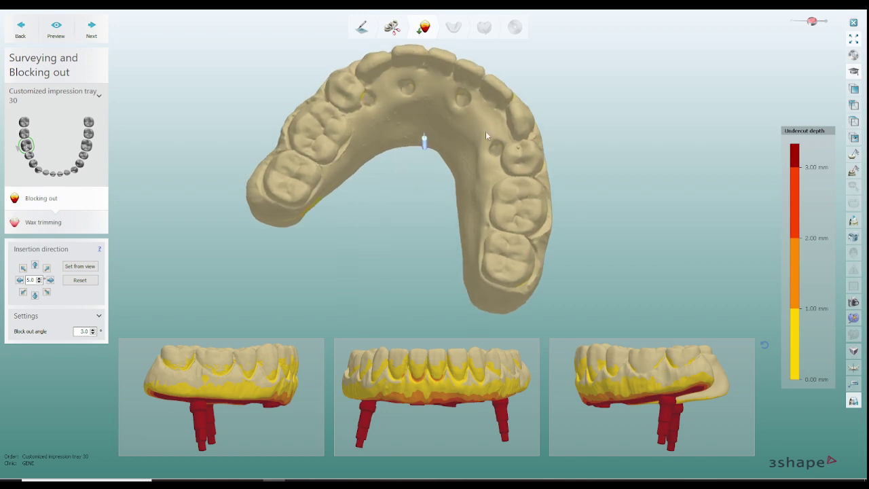
pyautogui.moveTo(466, 136); pyautogui.dragTo(355, 152, button='right')
pyautogui.moveTo(388, 200); pyautogui.dragTo(557, 203, button='right')
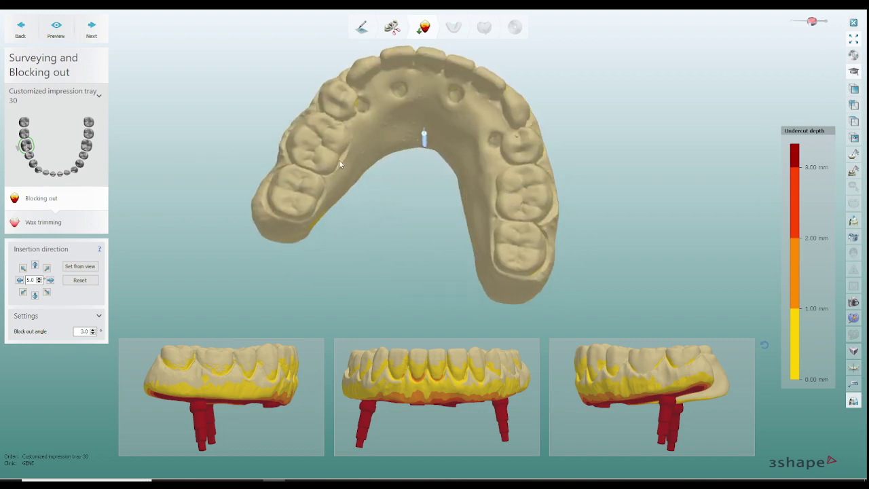
pyautogui.moveTo(520, 206); pyautogui.dragTo(517, 219, button='right')
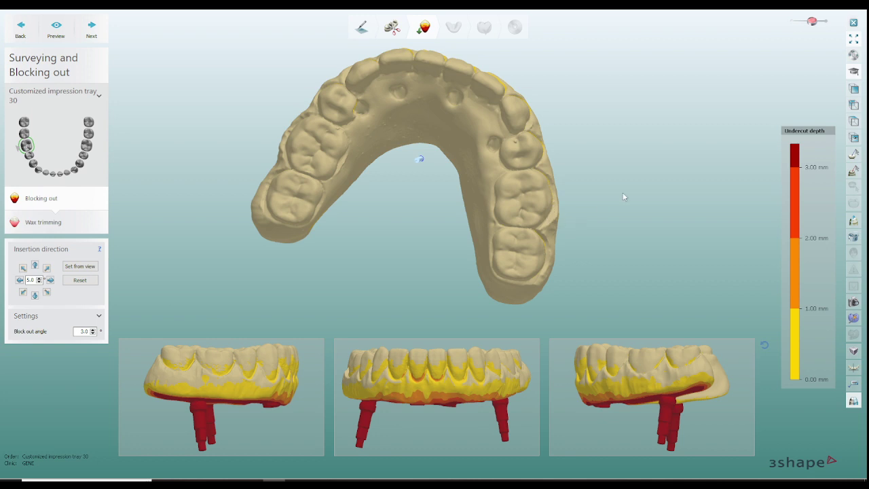
# Examine the underside of the model, its undercut depth colouring and the two posterior implant posts.
pyautogui.moveTo(595, 208)
pyautogui.mouseDown(button='right')
pyautogui.moveTo(454, 192)
pyautogui.moveTo(448, 212)
pyautogui.moveTo(469, 256)
pyautogui.moveTo(490, 251)
pyautogui.moveTo(489, 177)
pyautogui.moveTo(527, 275)
pyautogui.moveTo(436, 208)
pyautogui.moveTo(413, 161)
pyautogui.moveTo(412, 189)
pyautogui.moveTo(410, 175)
pyautogui.mouseUp(button='right')
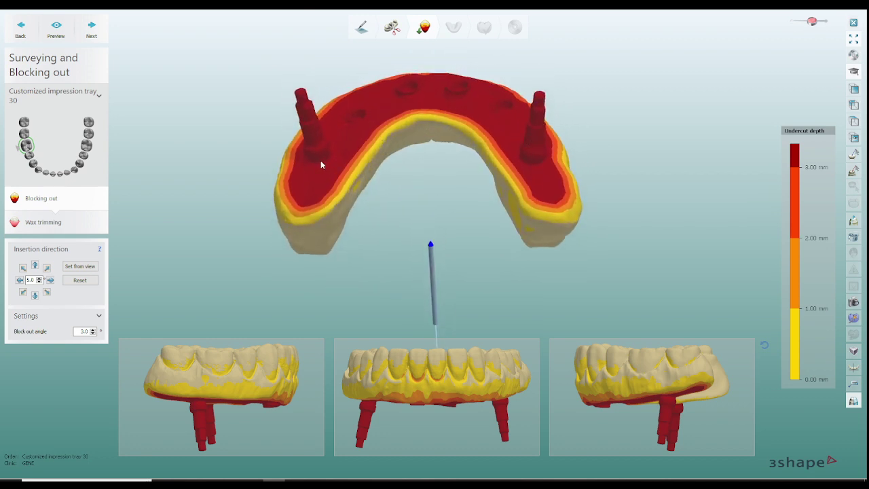
pyautogui.moveTo(320, 161); pyautogui.dragTo(320, 155, button='right')
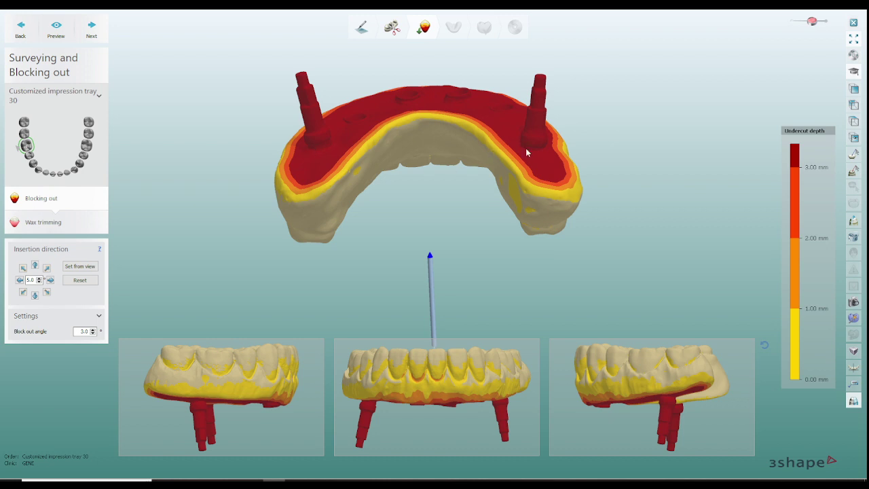
pyautogui.moveTo(523, 155); pyautogui.dragTo(468, 141, button='right')
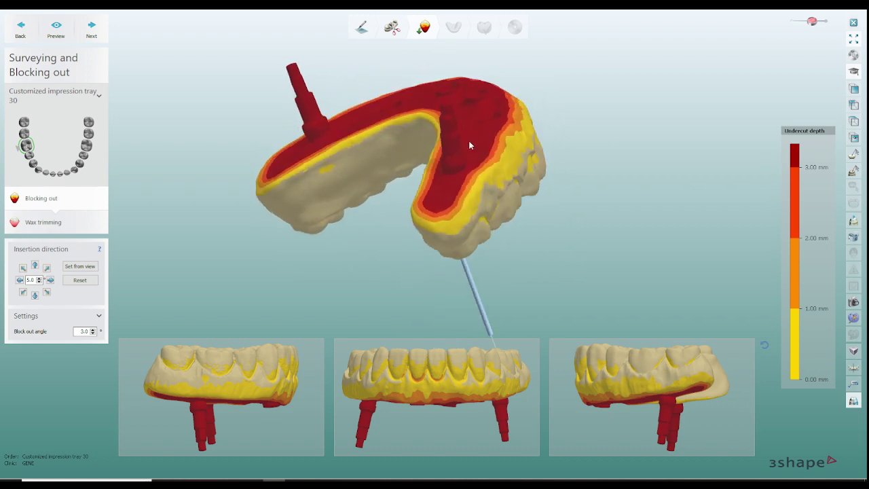
pyautogui.scroll(4, 330, 82)
pyautogui.moveTo(342, 112); pyautogui.dragTo(321, 166, button='right')
pyautogui.scroll(-2, 323, 146)
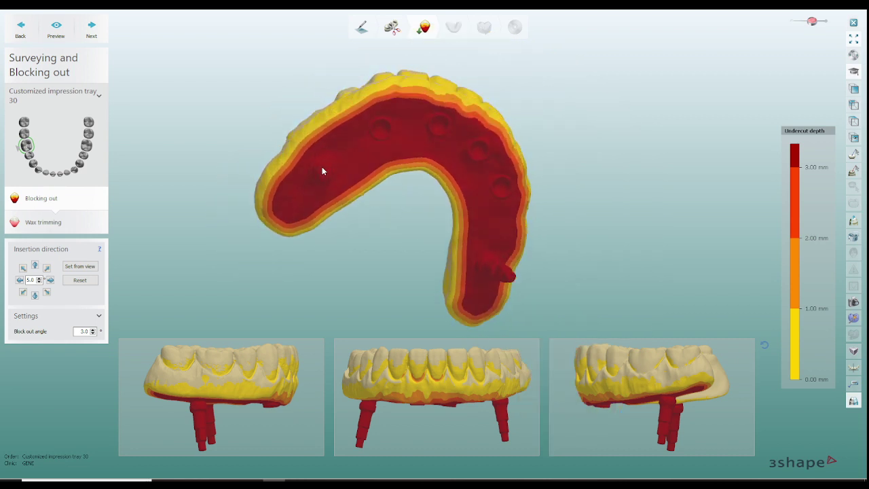
# Accept the blocking out and wax trimming with their current settings and proceed to the tray design stage.
pyautogui.moveTo(422, 138); pyautogui.dragTo(583, 217, button='right')
pyautogui.scroll(-2, 455, 174)
pyautogui.scroll(-3, 451, 176)
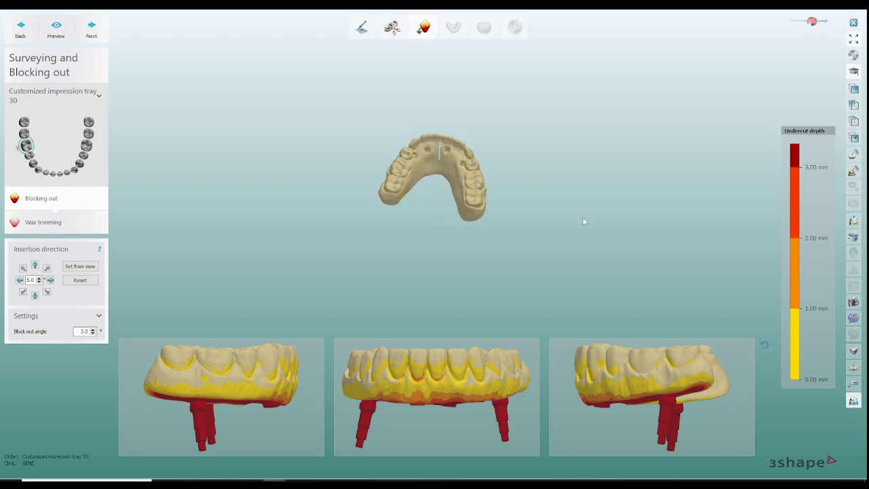
pyautogui.click(101, 29)
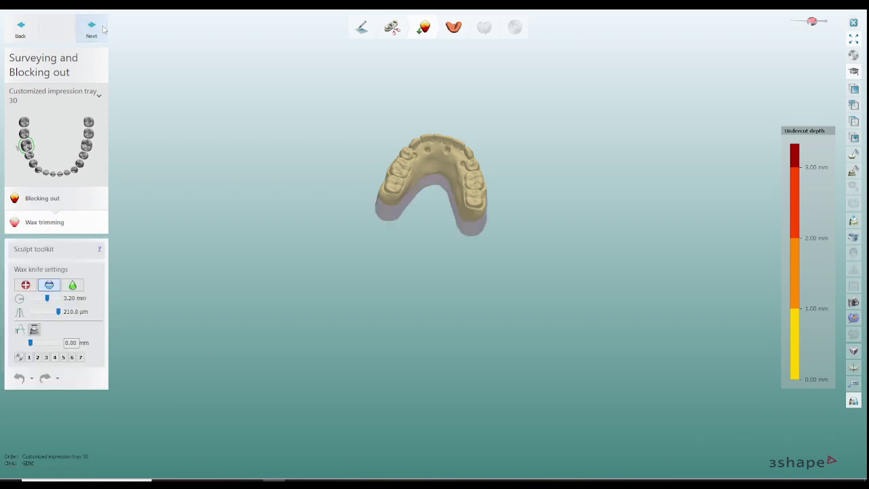
pyautogui.click(101, 29)
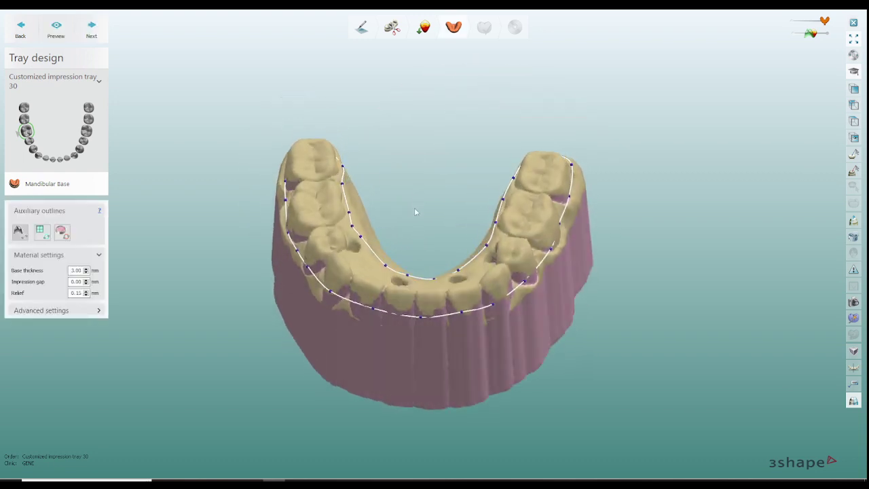
# Review the tray outline around the arch and generate the mandibular tray with the current material settings.
pyautogui.moveTo(415, 208); pyautogui.dragTo(418, 240, button='right')
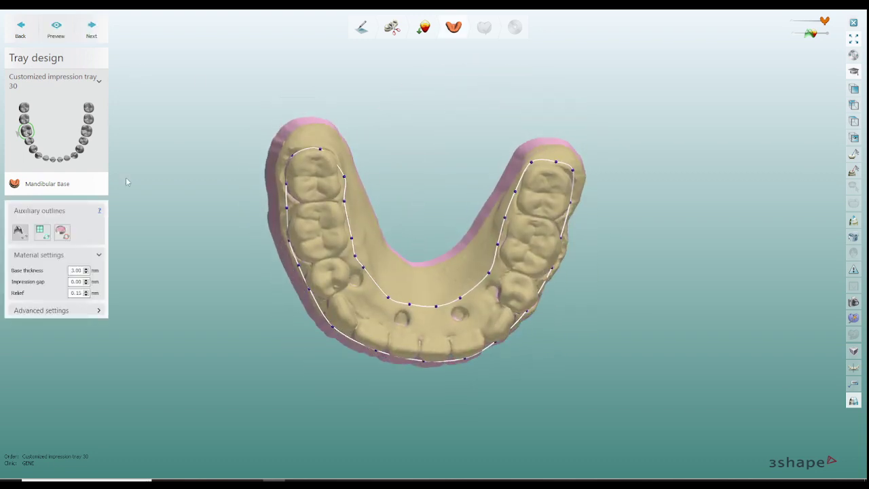
pyautogui.moveTo(275, 224); pyautogui.dragTo(277, 197, button='right')
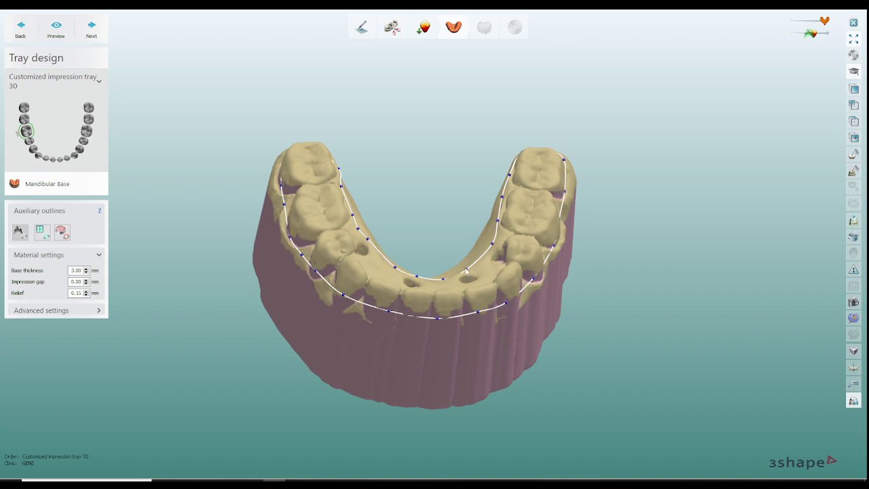
pyautogui.moveTo(466, 299); pyautogui.dragTo(469, 323, button='right')
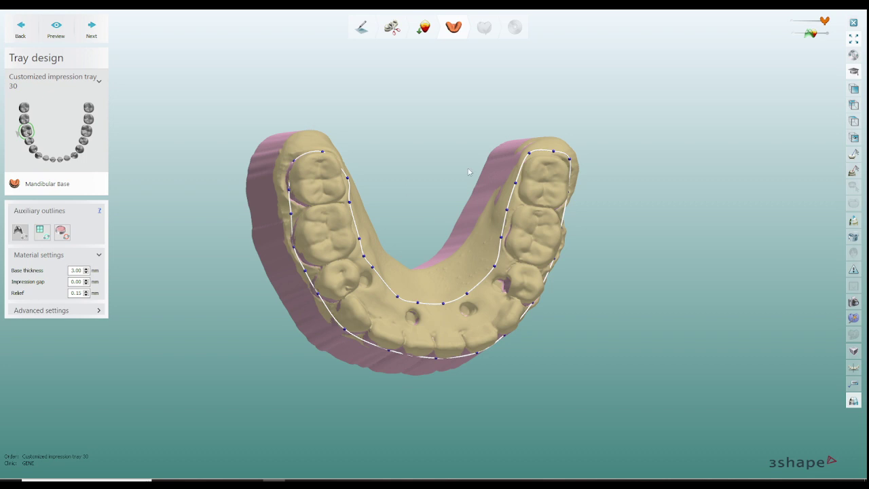
pyautogui.moveTo(471, 171); pyautogui.dragTo(390, 166, button='right')
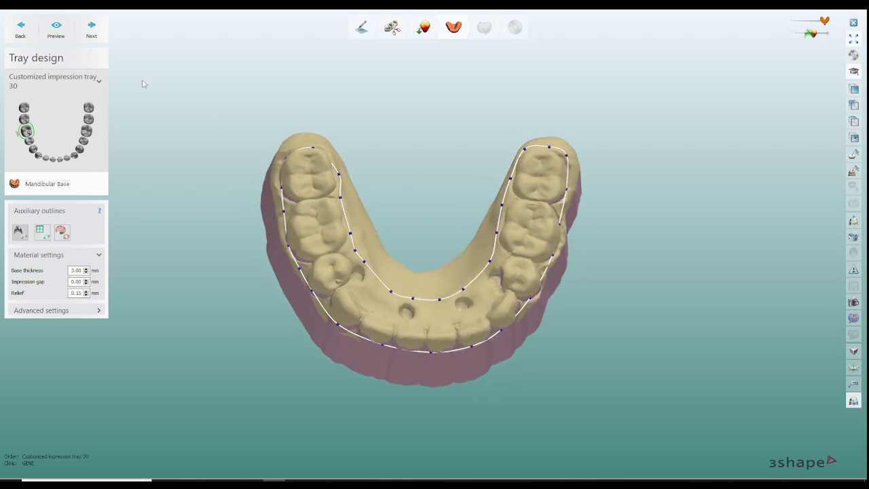
pyautogui.click(87, 37)
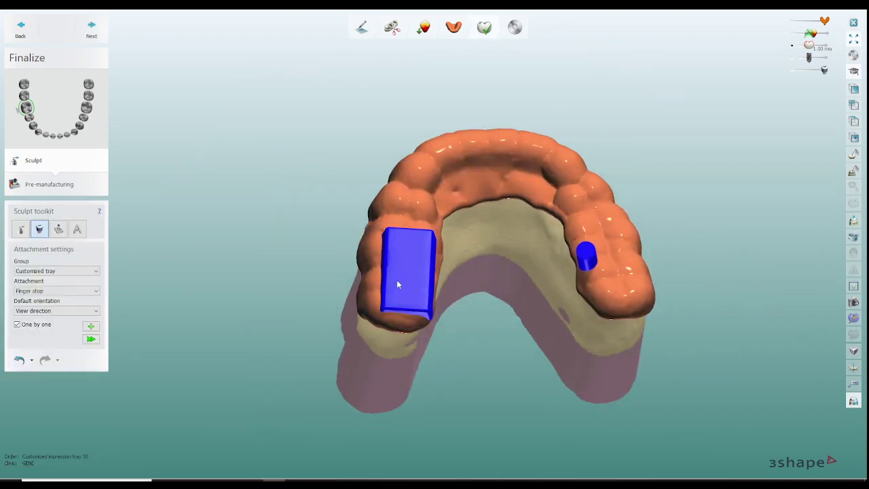
# Delete the rectangular attachment block from the posterior part of the tray.
pyautogui.click(399, 280)
pyautogui.rightClick(405, 280)
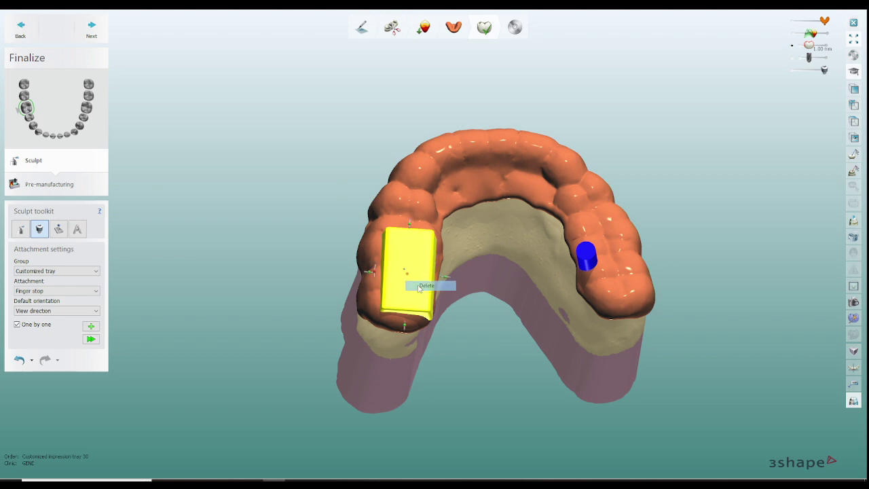
pyautogui.click(419, 286)
# Set the attachment group to Holes and choose the Hole 4.0 x 5.0 mm attachment.
pyautogui.moveTo(521, 275); pyautogui.dragTo(522, 287, button='right')
pyautogui.moveTo(589, 267); pyautogui.dragTo(527, 258, button='right')
pyautogui.click(96, 271)
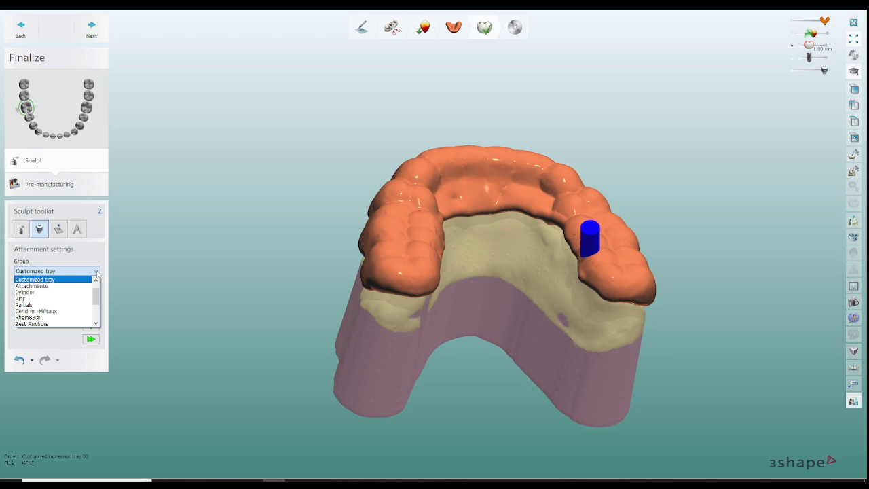
pyautogui.scroll(2, 48, 302)
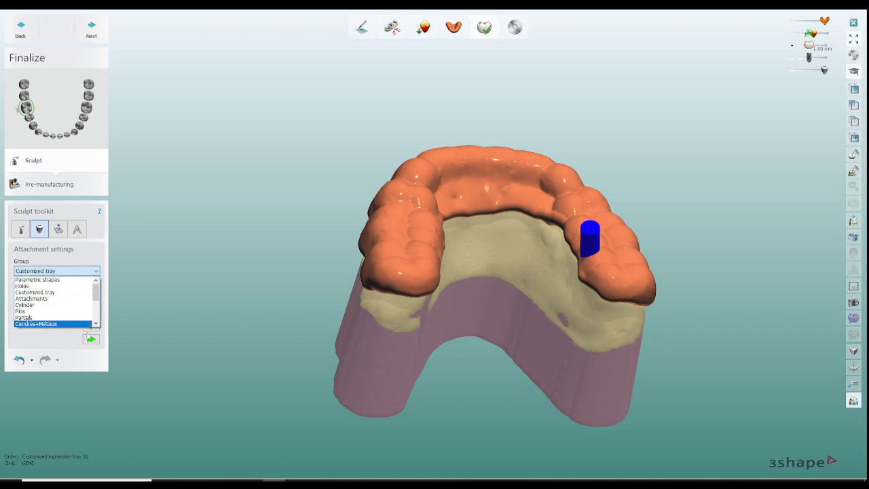
pyautogui.click(35, 286)
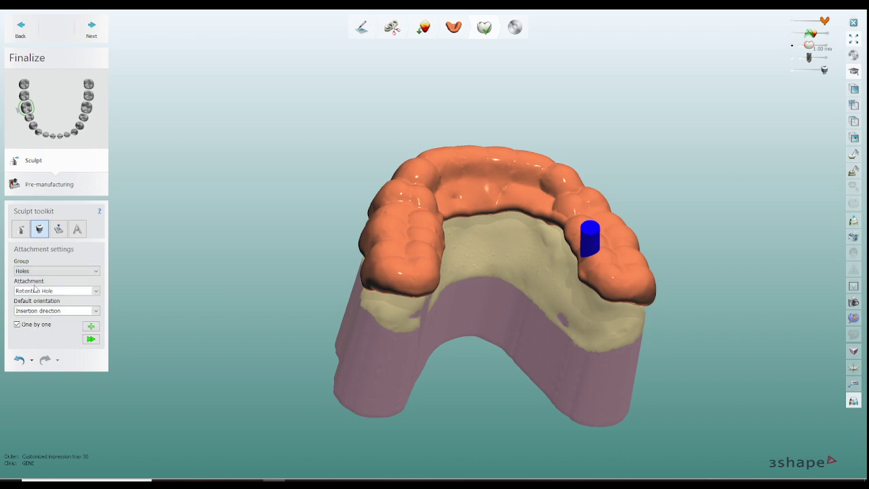
pyautogui.click(88, 292)
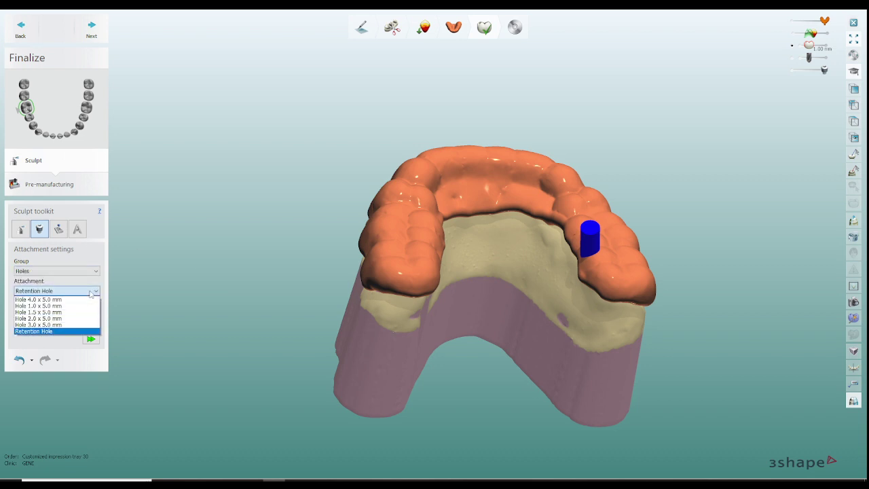
pyautogui.click(40, 300)
# Make the tray and blocking wax translucent to expose the posterior implant opposite the existing cylinder.
pyautogui.moveTo(527, 248)
pyautogui.mouseDown(button='right')
pyautogui.moveTo(615, 281)
pyautogui.moveTo(615, 299)
pyautogui.moveTo(599, 237)
pyautogui.moveTo(596, 289)
pyautogui.mouseUp(button='right')
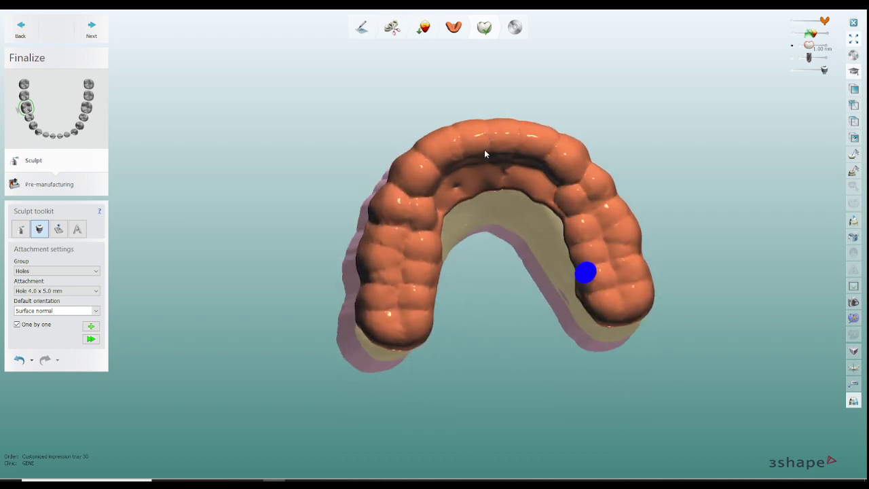
pyautogui.moveTo(824, 22); pyautogui.dragTo(800, 33)
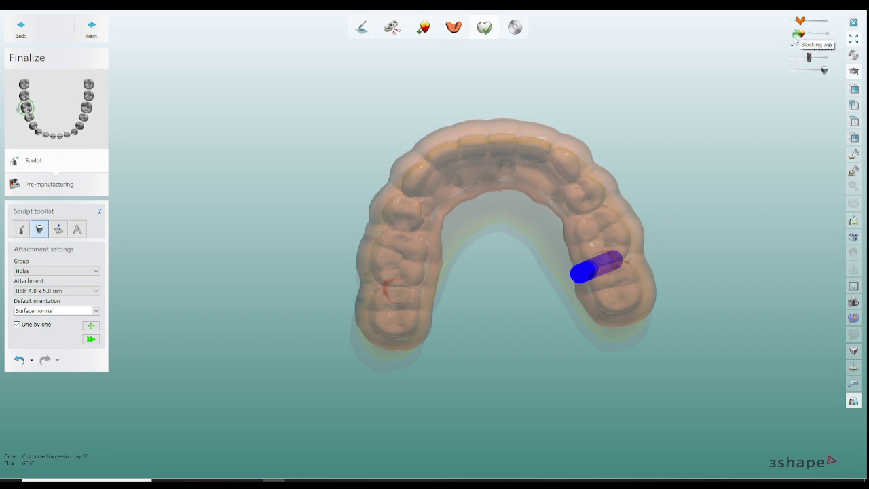
pyautogui.moveTo(522, 175); pyautogui.dragTo(518, 183, button='right')
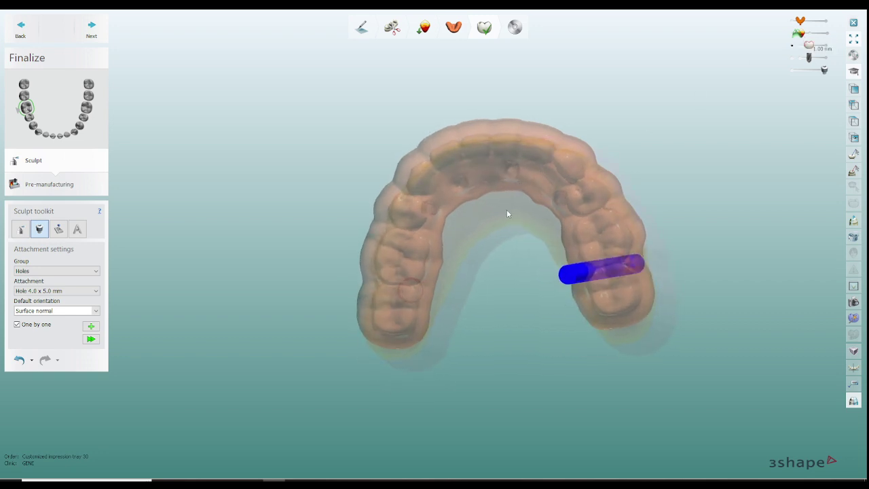
pyautogui.scroll(4, 477, 287)
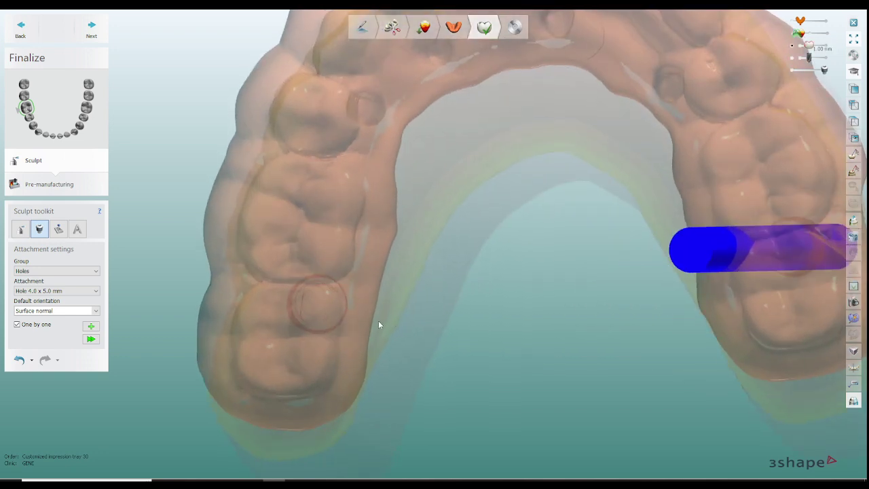
pyautogui.scroll(5, 350, 323)
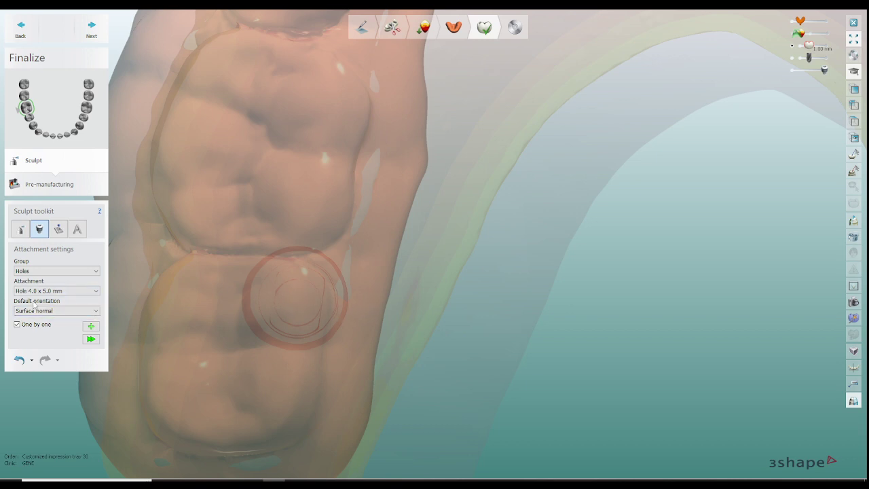
# Set the default orientation to View direction and place a hole attachment centred on the exposed implant circle.
pyautogui.click(99, 312)
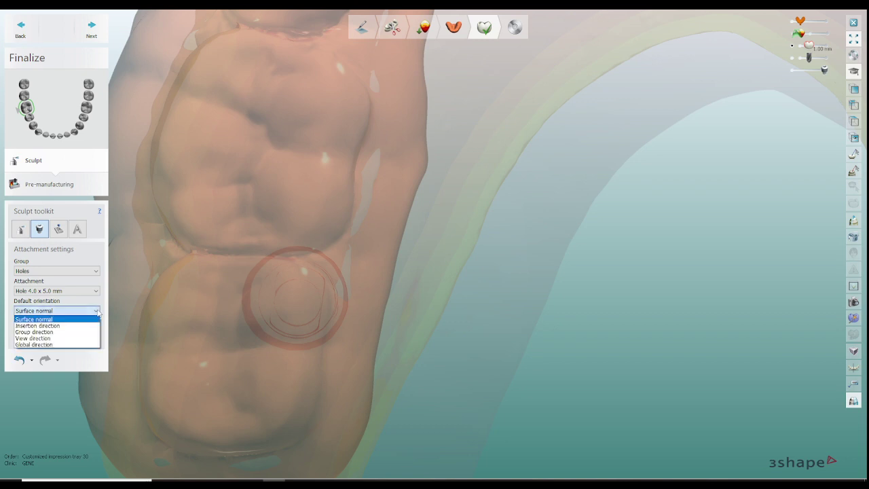
pyautogui.click(38, 338)
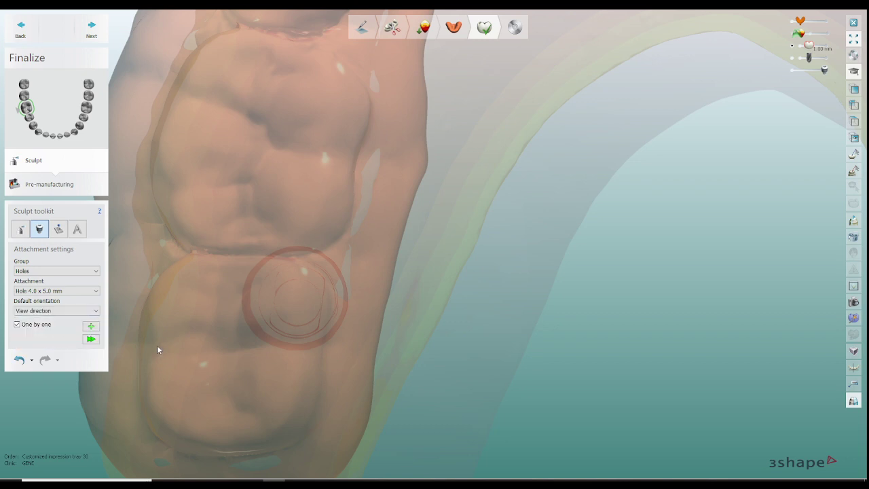
pyautogui.click(90, 326)
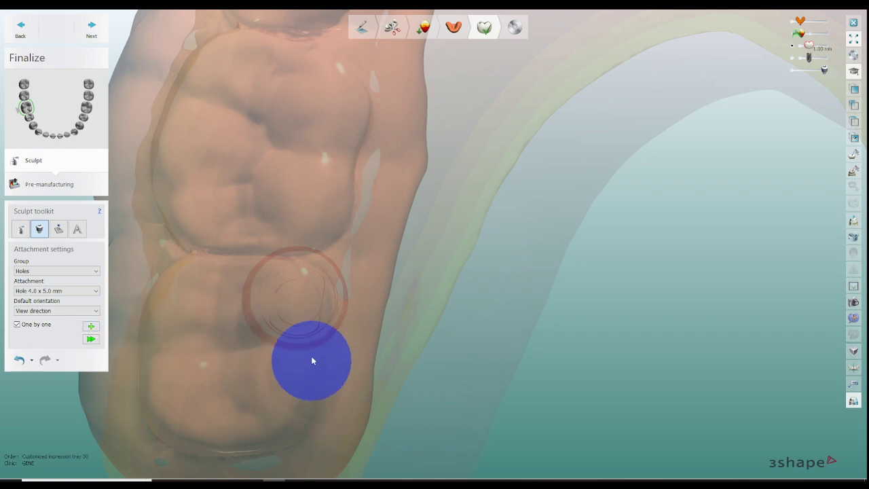
pyautogui.click(298, 302)
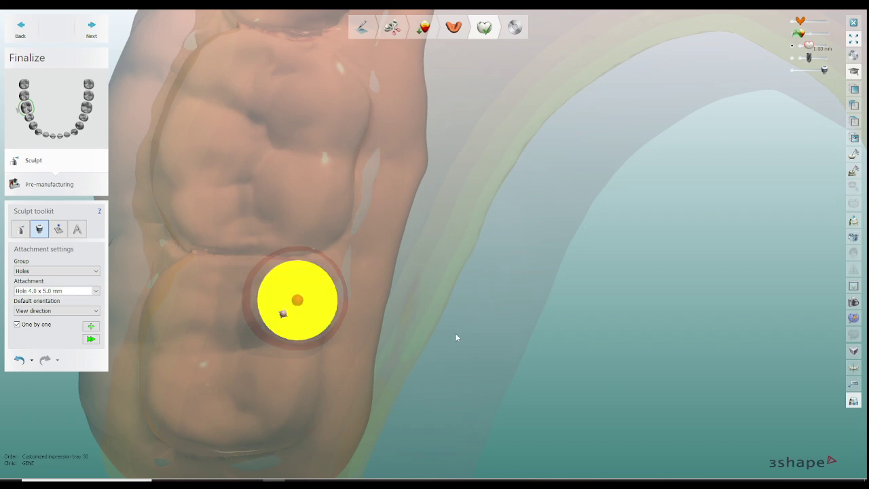
# Adjust the placed hole cylinder so it runs through the tray and model along the implant post's axis.
pyautogui.moveTo(433, 332); pyautogui.dragTo(368, 323, button='right')
pyautogui.moveTo(347, 310); pyautogui.dragTo(275, 306)
pyautogui.moveTo(511, 330); pyautogui.dragTo(760, 315, button='right')
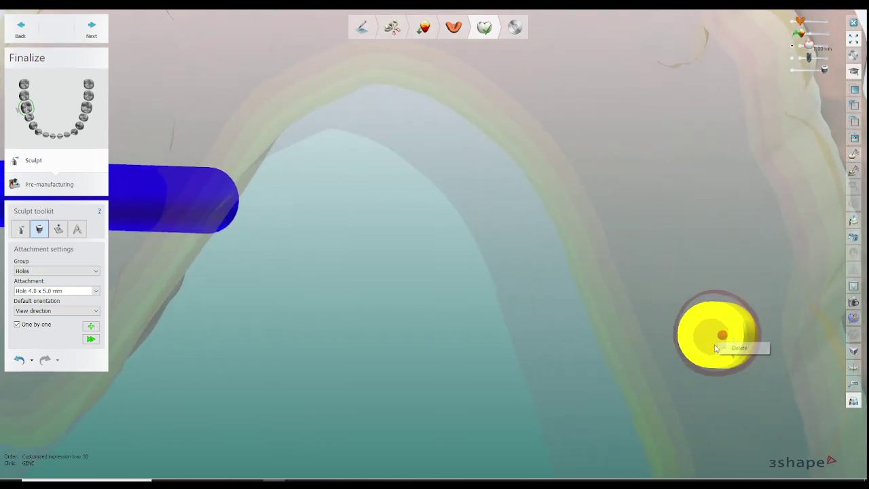
pyautogui.moveTo(738, 369); pyautogui.dragTo(541, 356, button='right')
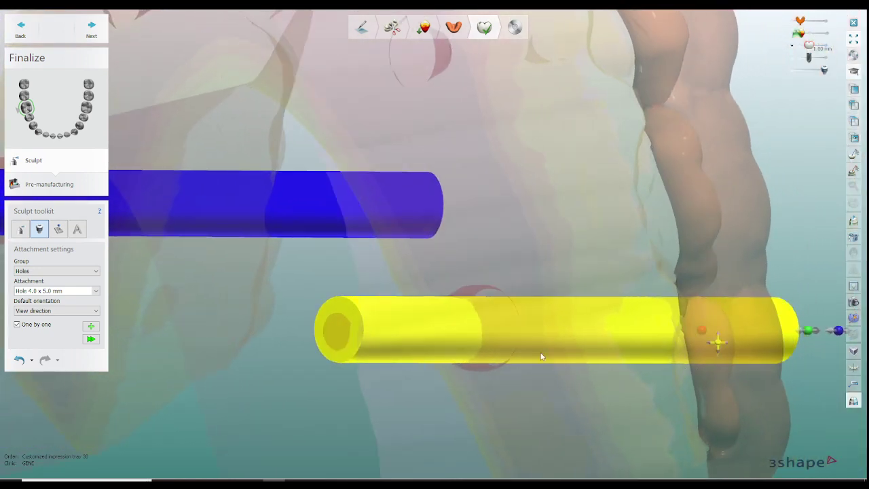
pyautogui.rightClick(371, 337)
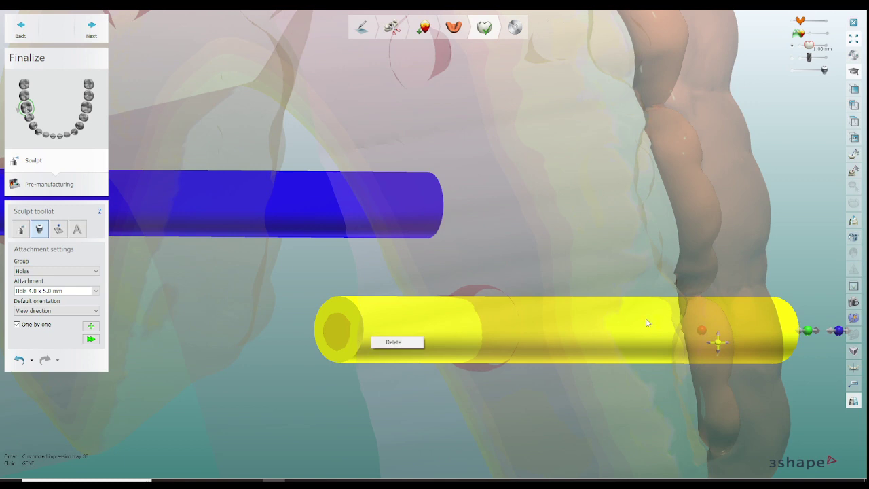
pyautogui.moveTo(813, 336); pyautogui.dragTo(802, 335)
pyautogui.moveTo(770, 356); pyautogui.dragTo(721, 385, button='right')
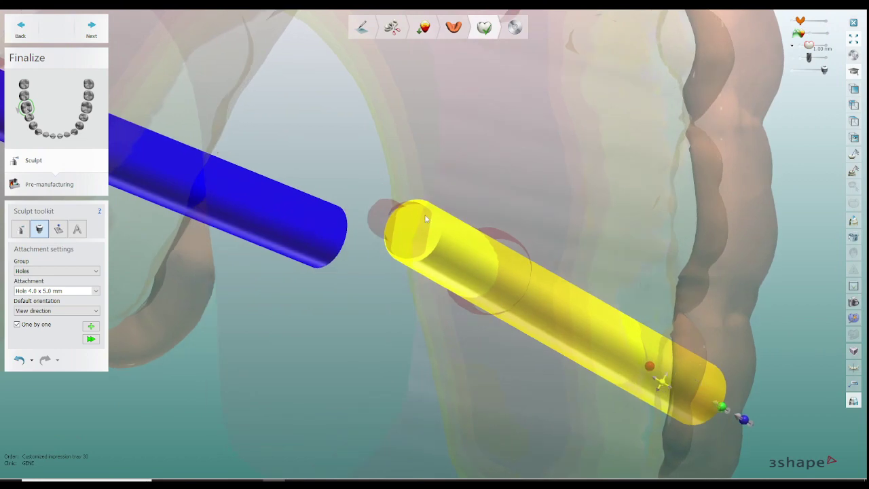
pyautogui.scroll(-5, 527, 304)
pyautogui.rightClick(527, 304)
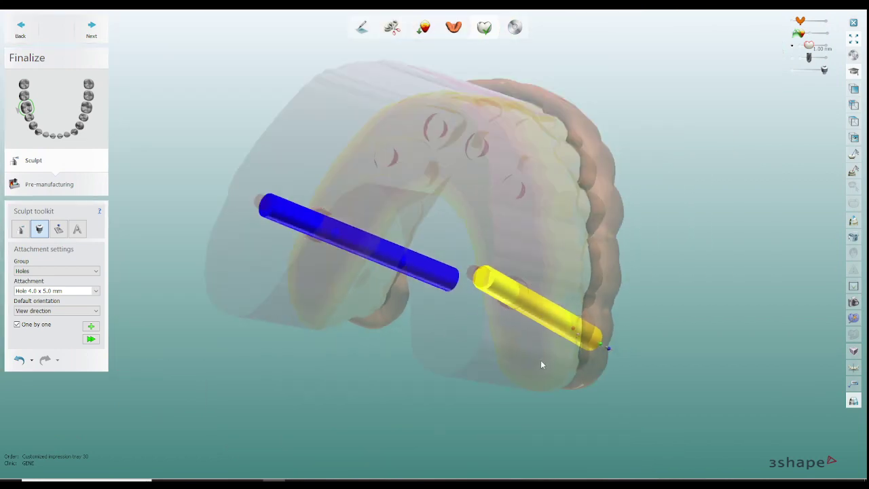
pyautogui.moveTo(541, 360); pyautogui.dragTo(448, 275, button='right')
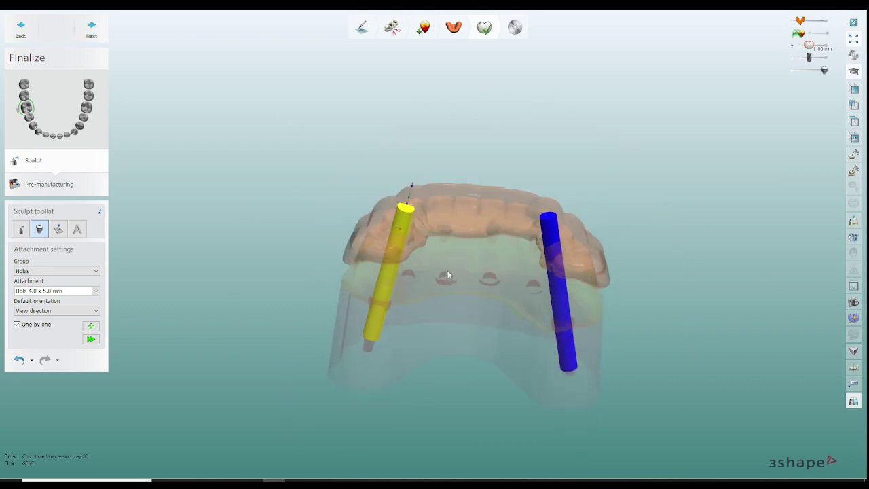
# Check both hole cylinders against the implant axes, make the tray fully opaque and deselect the adjusted cylinder.
pyautogui.moveTo(501, 272); pyautogui.dragTo(459, 286, button='right')
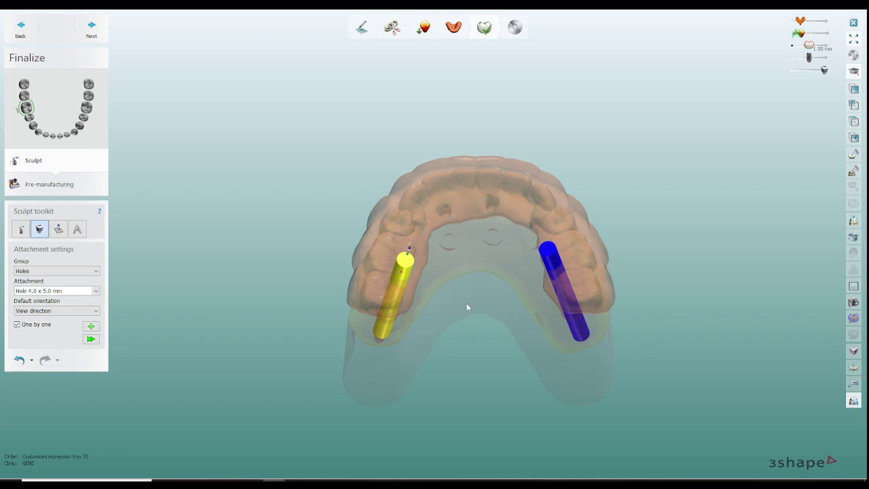
pyautogui.scroll(2, 495, 309)
pyautogui.scroll(-4, 496, 308)
pyautogui.moveTo(494, 310); pyautogui.dragTo(499, 285, button='right')
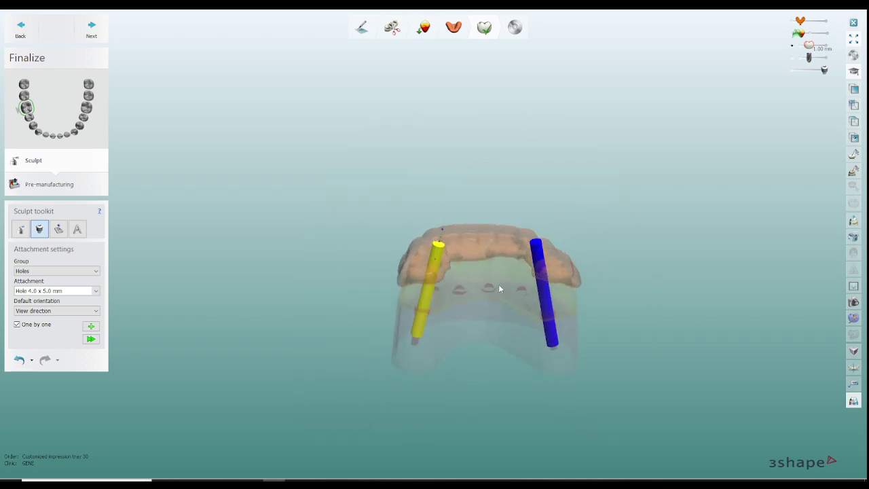
pyautogui.scroll(2, 458, 256)
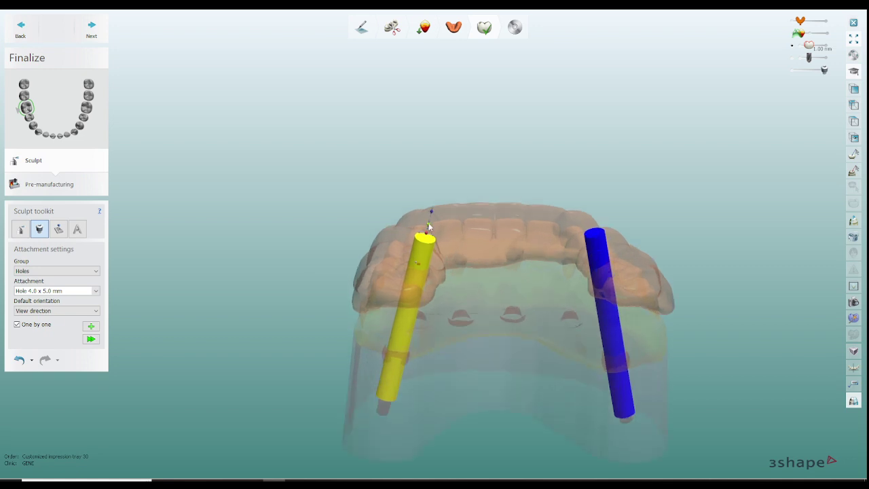
pyautogui.moveTo(699, 203); pyautogui.dragTo(704, 254, button='right')
pyautogui.moveTo(804, 22); pyautogui.dragTo(827, 22)
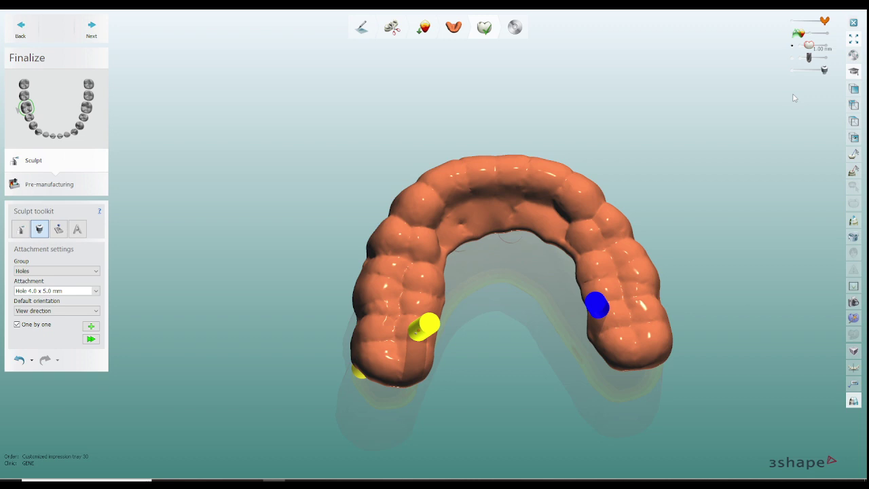
pyautogui.moveTo(702, 231); pyautogui.dragTo(700, 188, button='right')
pyautogui.click(473, 241)
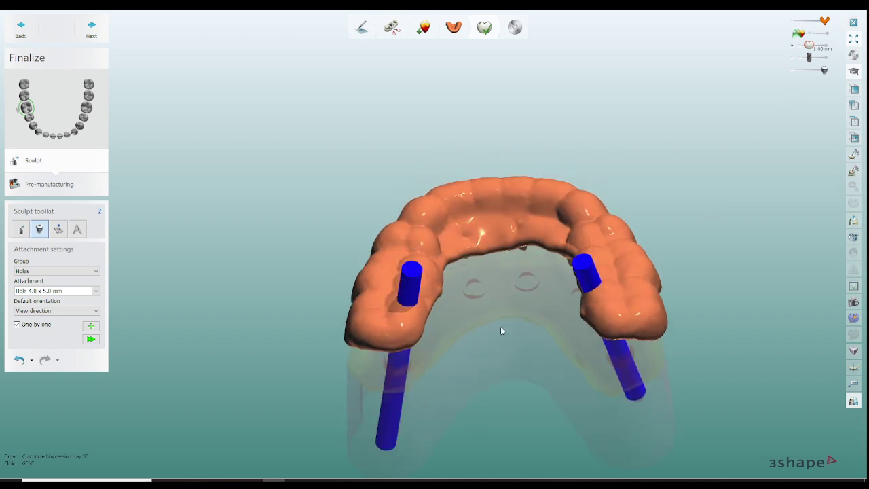
pyautogui.moveTo(500, 327)
pyautogui.mouseDown(button='right')
pyautogui.moveTo(503, 358)
pyautogui.moveTo(498, 337)
pyautogui.mouseUp(button='right')
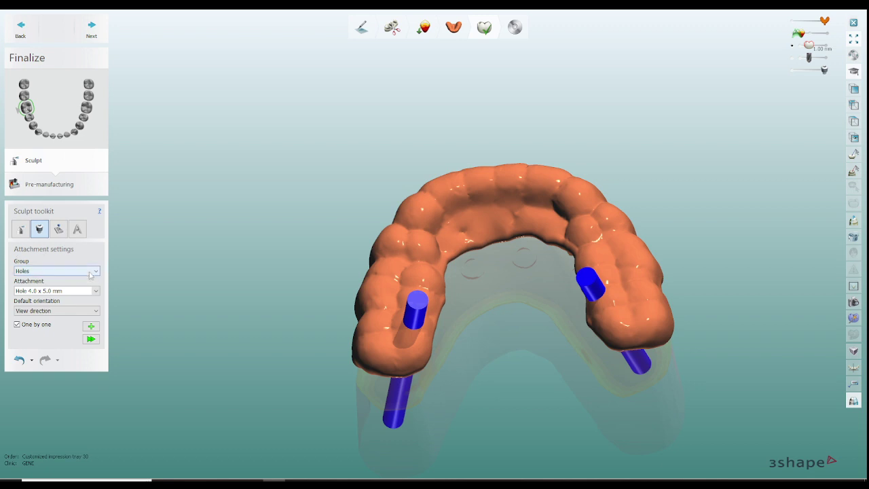
# Set the attachment group to Customized tray and choose the Finger stop attachment.
pyautogui.click(91, 272)
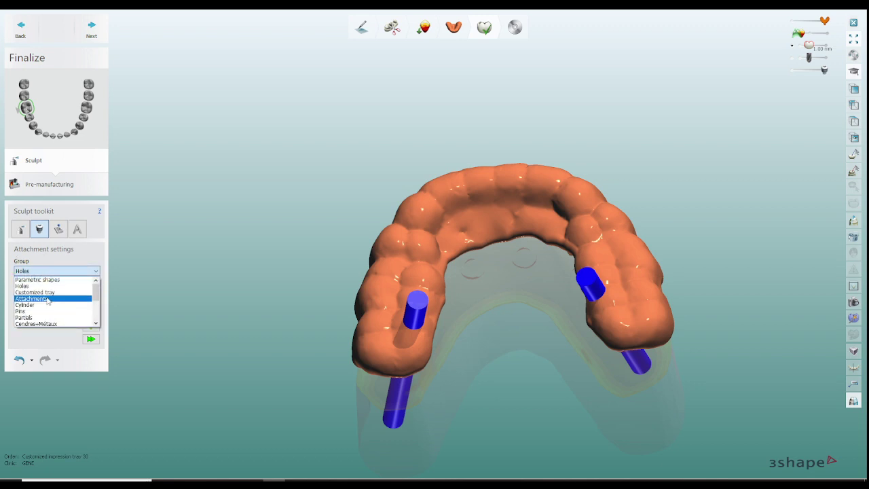
pyautogui.click(47, 300)
pyautogui.click(54, 271)
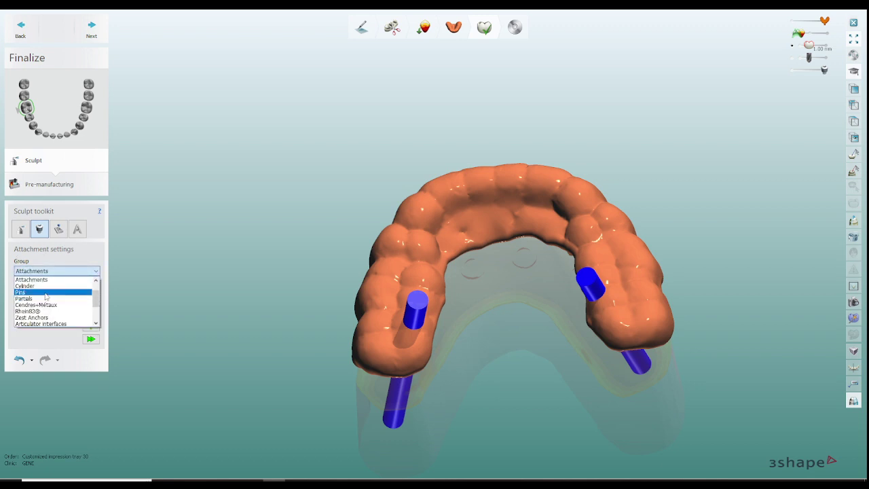
pyautogui.scroll(3, 46, 296)
pyautogui.click(45, 294)
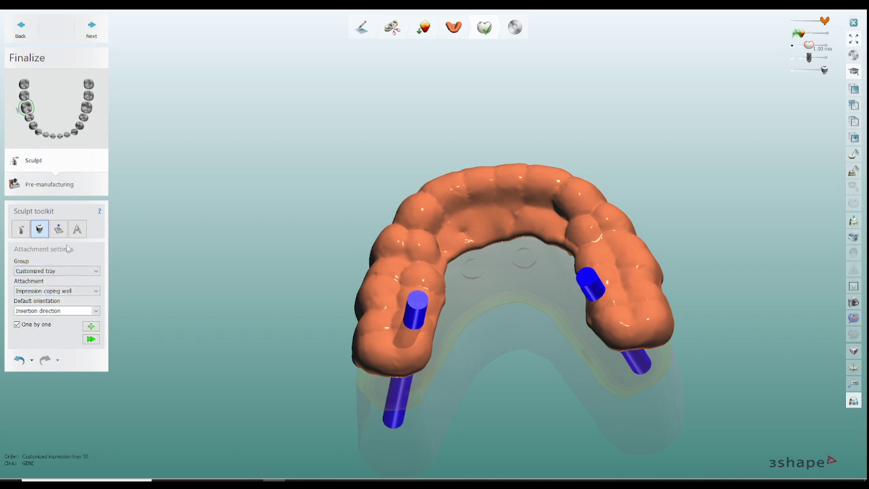
pyautogui.click(96, 292)
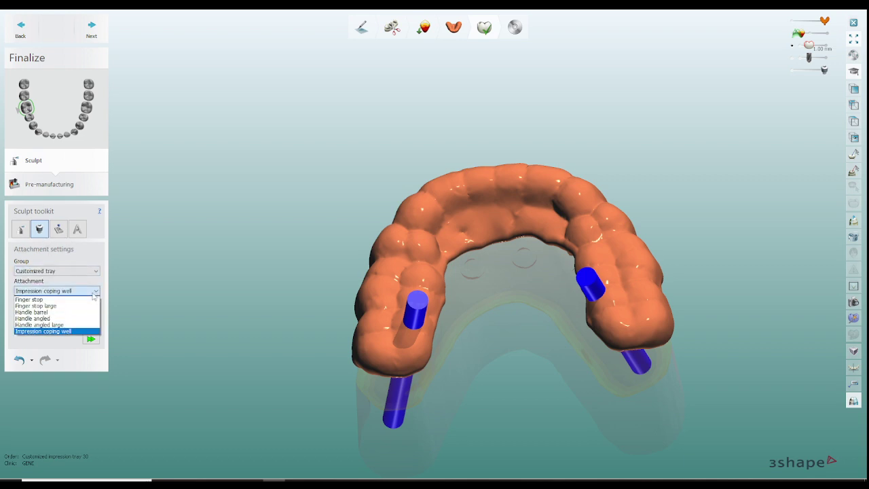
pyautogui.click(41, 300)
# Place a finger stop on the tray beside the most recently added hole cylinder, using the Insertion direction orientation.
pyautogui.moveTo(527, 292); pyautogui.dragTo(520, 327, button='right')
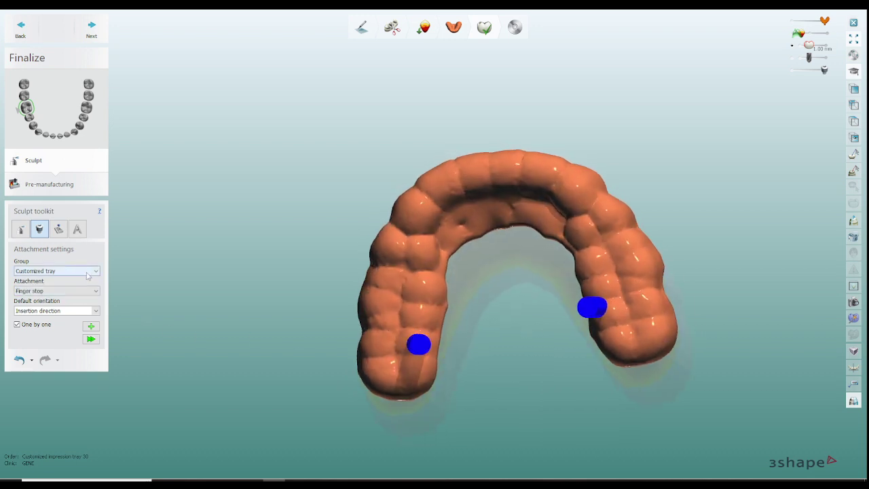
pyautogui.moveTo(433, 302); pyautogui.dragTo(428, 295, button='right')
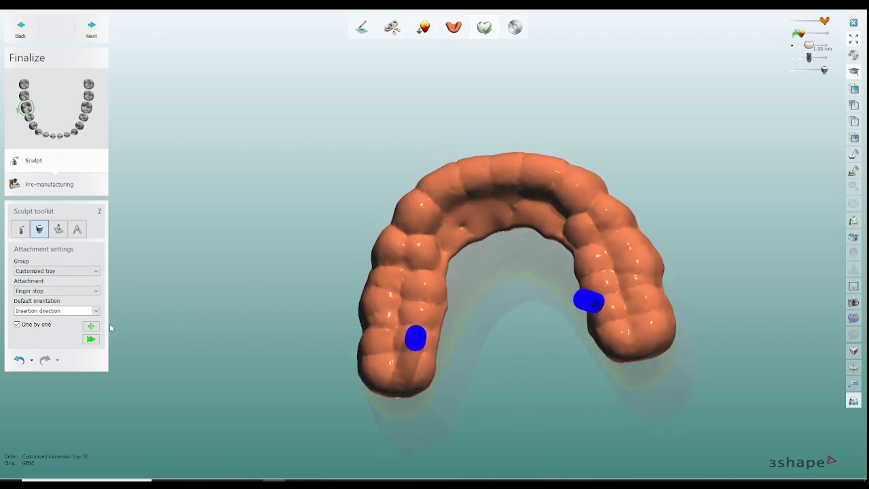
pyautogui.click(91, 326)
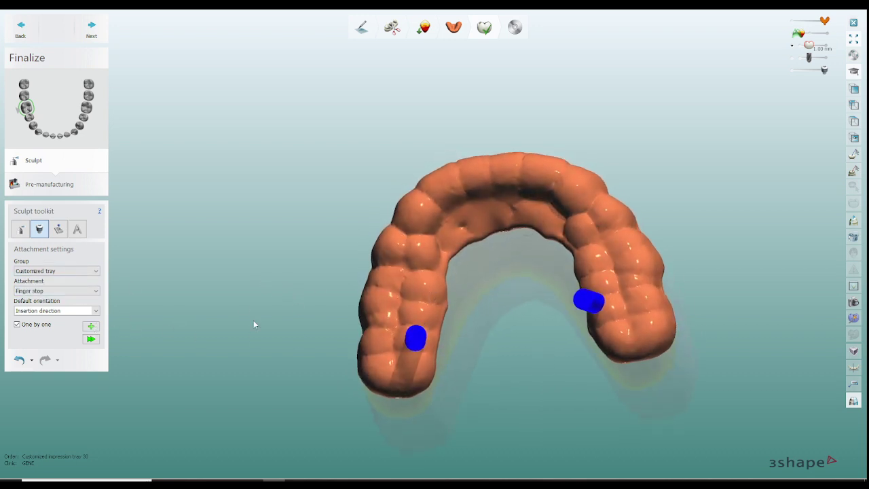
pyautogui.click(425, 333)
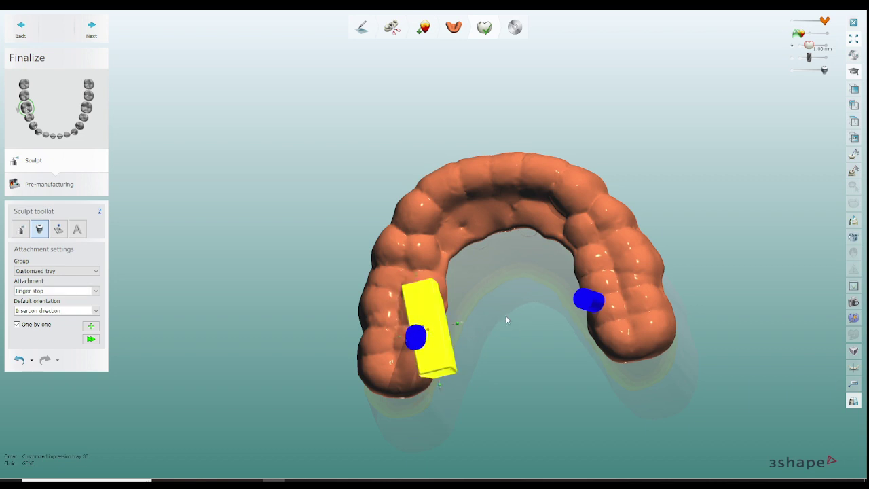
# Move and rotate the finger stop so it surrounds the hole cylinder, runs along the arch and sits into the tray surface.
pyautogui.moveTo(505, 315); pyautogui.dragTo(495, 263, button='right')
pyautogui.scroll(2, 435, 297)
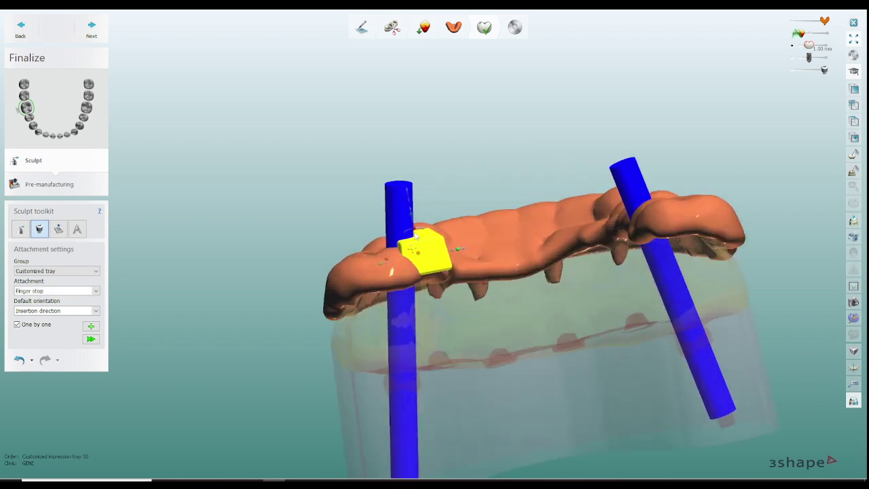
pyautogui.moveTo(414, 230); pyautogui.dragTo(396, 243)
pyautogui.moveTo(509, 258); pyautogui.dragTo(522, 320, button='right')
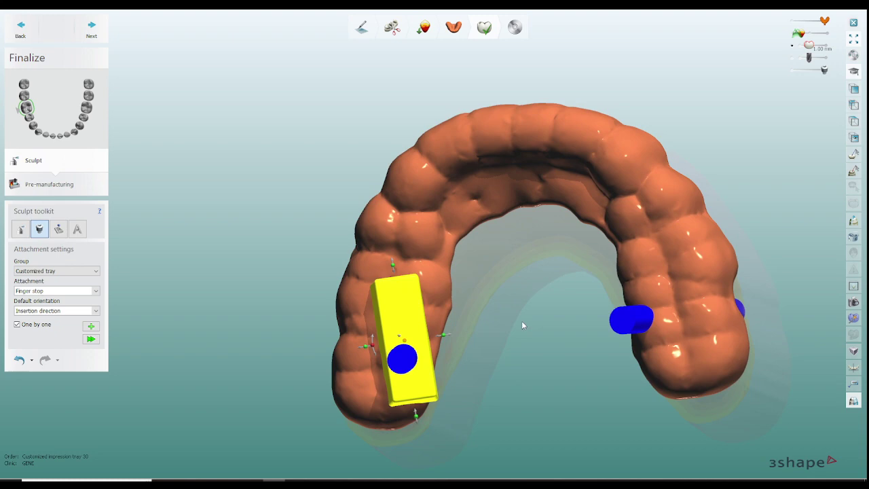
pyautogui.moveTo(373, 348); pyautogui.dragTo(371, 340)
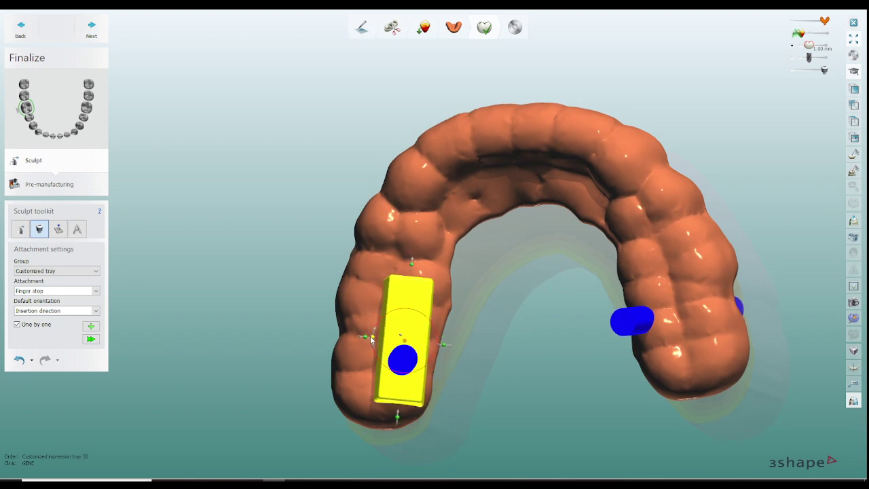
pyautogui.moveTo(474, 349); pyautogui.dragTo(545, 330, button='right')
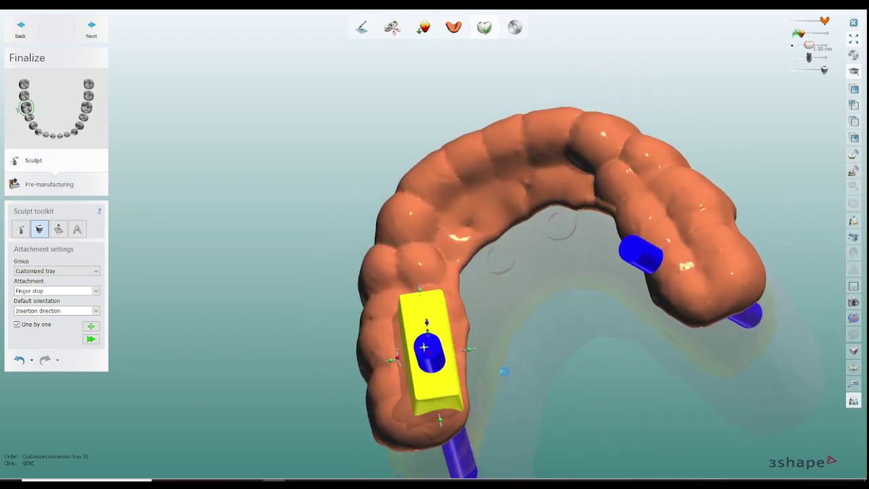
pyautogui.moveTo(424, 347); pyautogui.dragTo(488, 307, button='right')
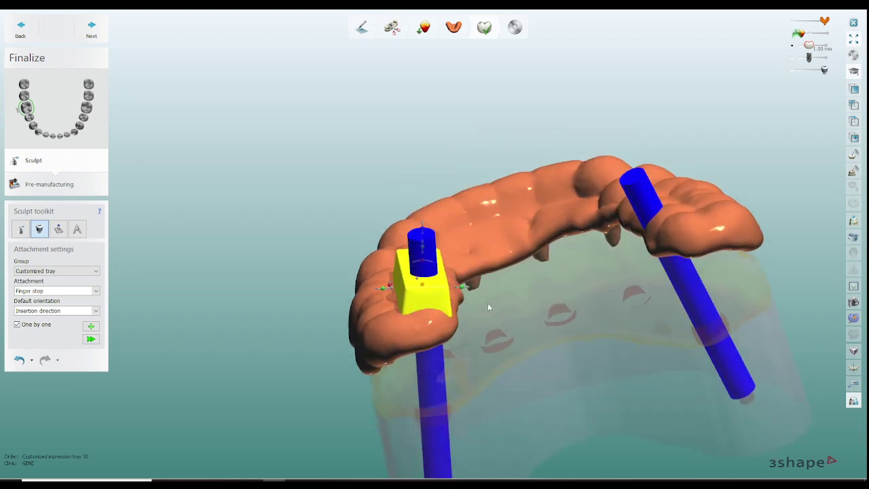
# Set the default orientation to View direction and place a second finger stop at the hole cylinder on the opposite side.
pyautogui.click(91, 326)
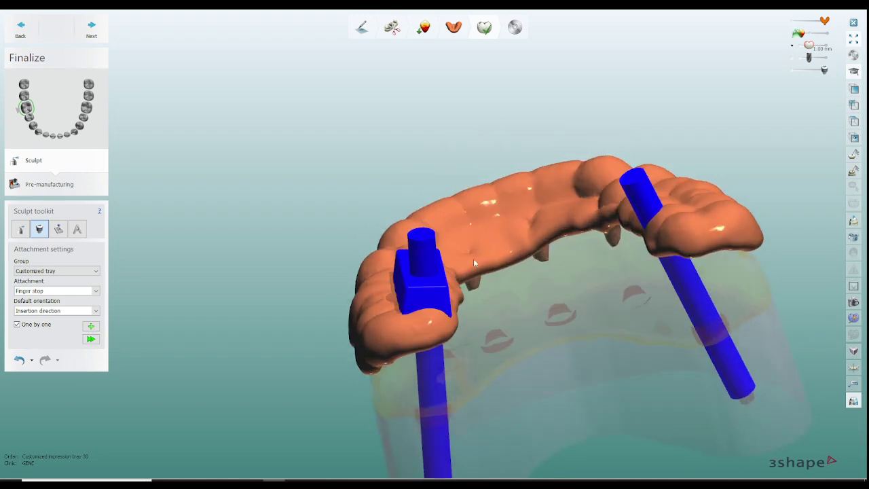
pyautogui.moveTo(473, 259); pyautogui.dragTo(470, 328, button='right')
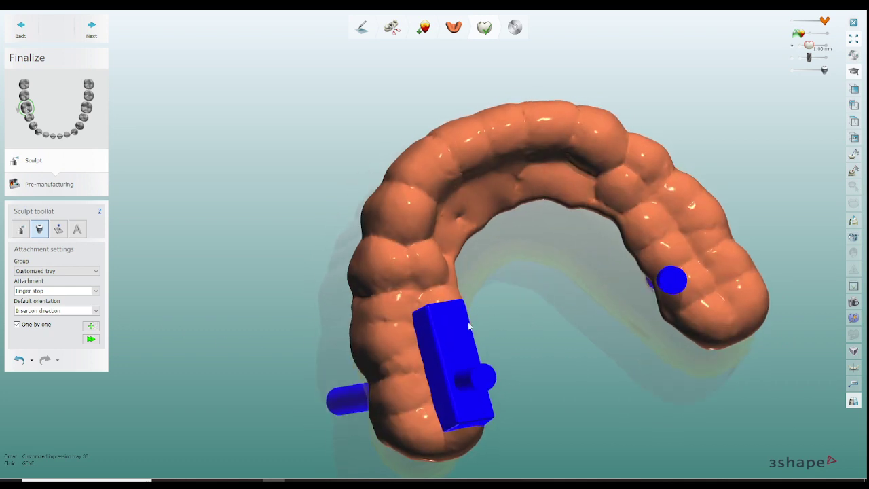
pyautogui.click(95, 311)
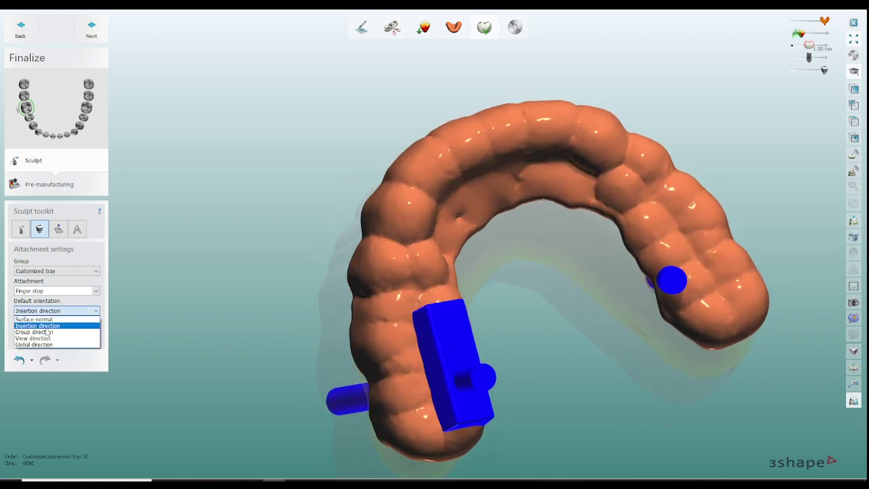
pyautogui.click(47, 341)
pyautogui.moveTo(734, 285); pyautogui.dragTo(729, 285, button='right')
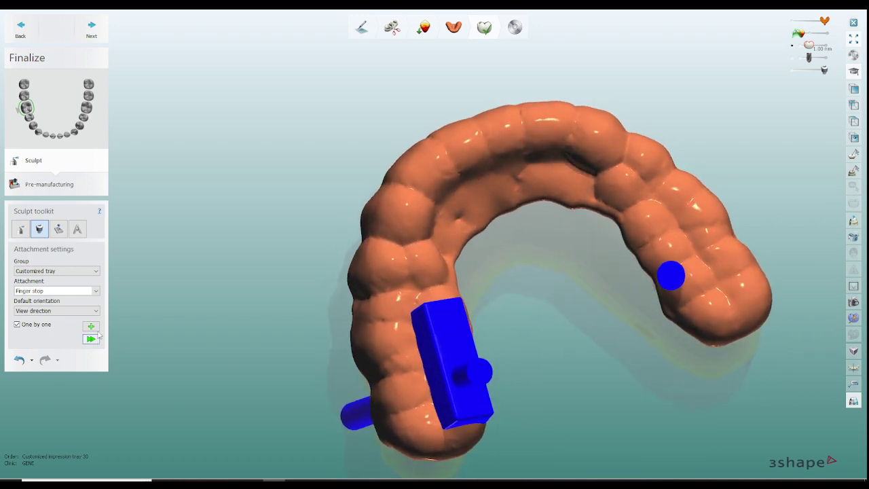
pyautogui.click(96, 330)
pyautogui.click(691, 275)
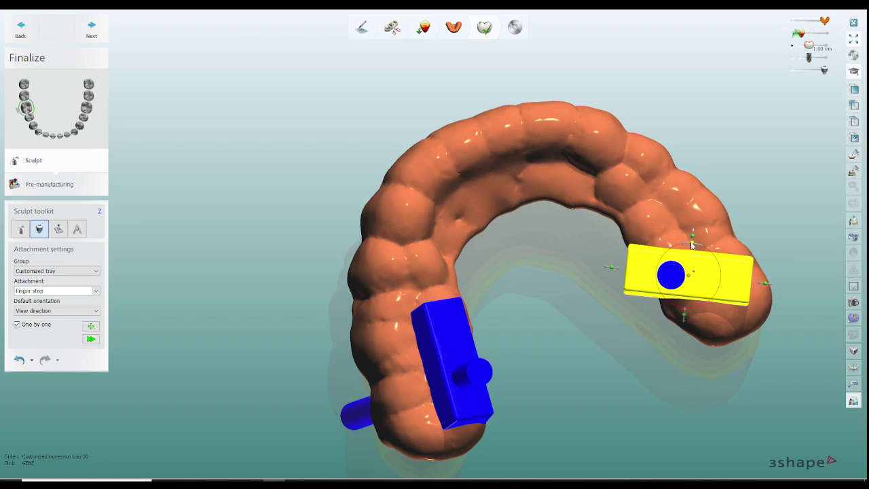
# Rotate the second finger stop along the arch and position it around its hole cylinder, seated on the tray.
pyautogui.moveTo(691, 243); pyautogui.dragTo(719, 257)
pyautogui.moveTo(766, 254); pyautogui.dragTo(739, 213, button='right')
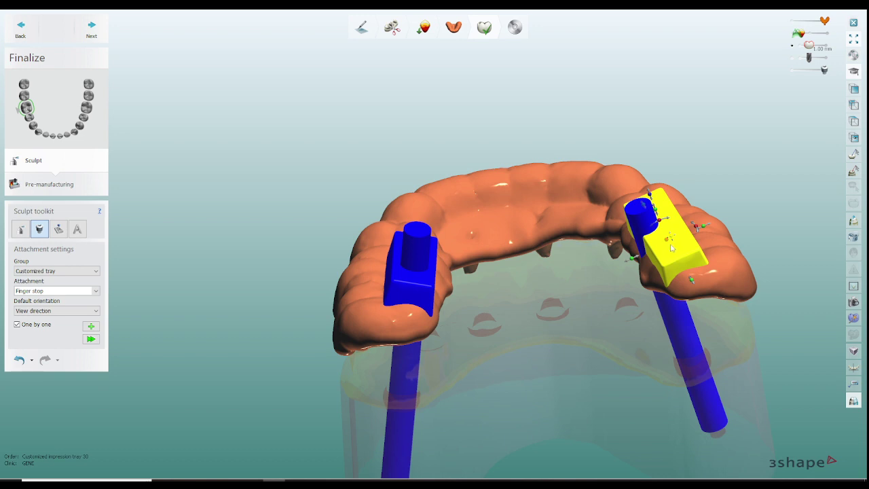
pyautogui.moveTo(722, 256); pyautogui.dragTo(774, 220, button='right')
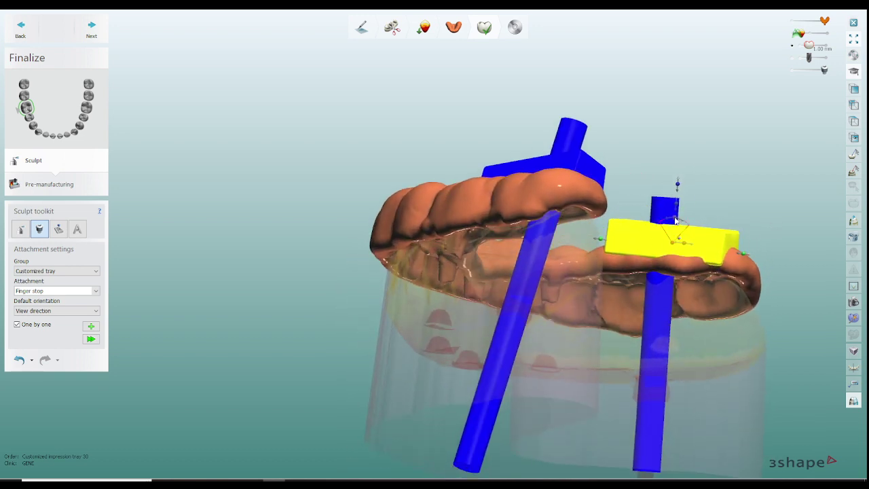
pyautogui.moveTo(677, 221); pyautogui.dragTo(745, 402, button='right')
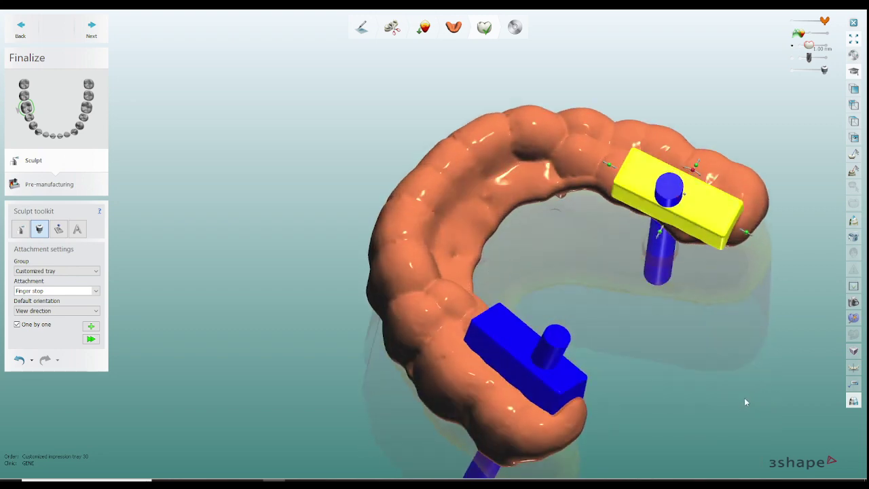
# Advance to Pre-manufacturing to apply the attachments, and hide the model to show only the tray from both sides.
pyautogui.click(91, 28)
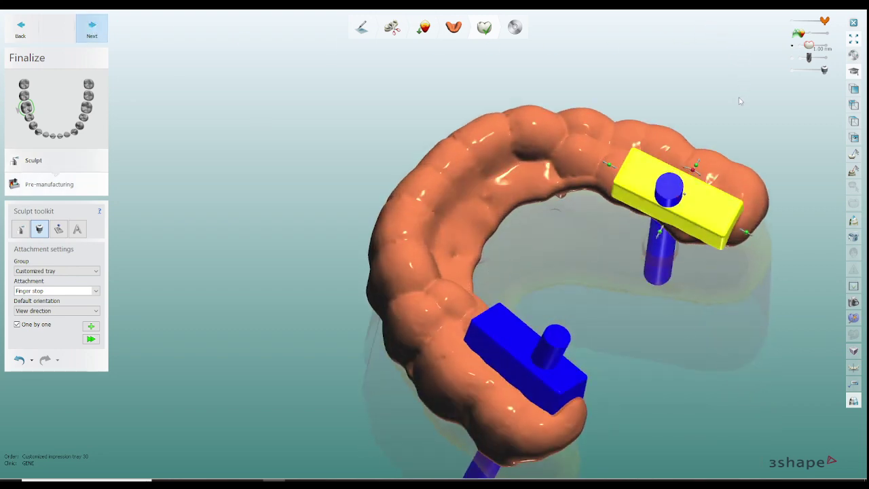
pyautogui.moveTo(775, 241); pyautogui.dragTo(740, 186, button='right')
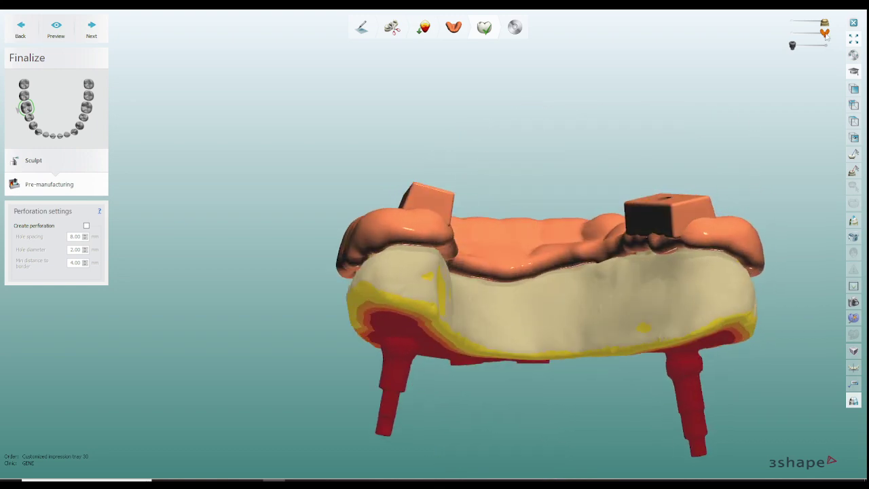
pyautogui.moveTo(824, 24); pyautogui.dragTo(767, 27)
pyautogui.moveTo(717, 204); pyautogui.dragTo(704, 97, button='right')
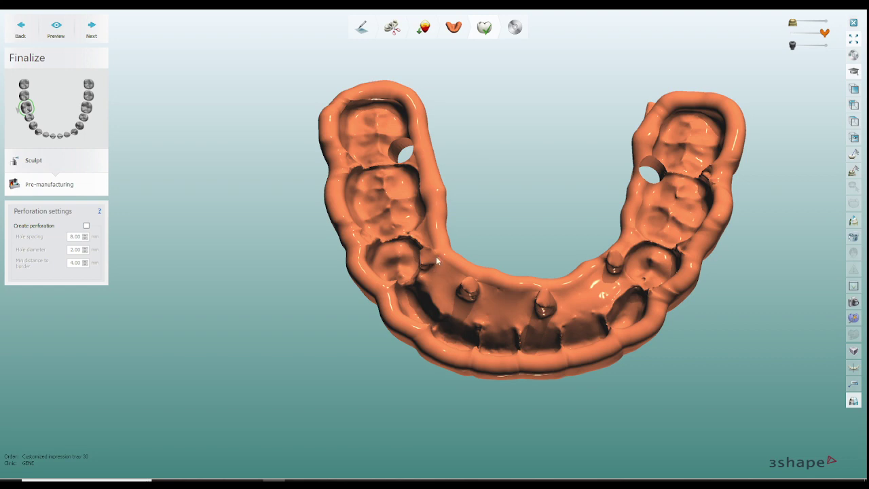
pyautogui.moveTo(624, 309); pyautogui.dragTo(638, 284, button='right')
pyautogui.moveTo(450, 295); pyautogui.dragTo(659, 326, button='right')
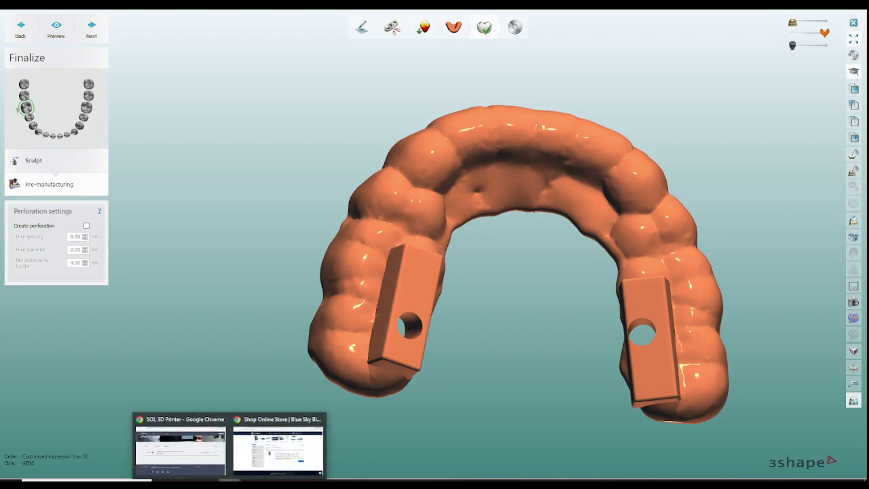
# Look at the Shop Online Store page in Chrome, and examine the tray's finger stops and through-holes from several angles.
pyautogui.click(270, 462)
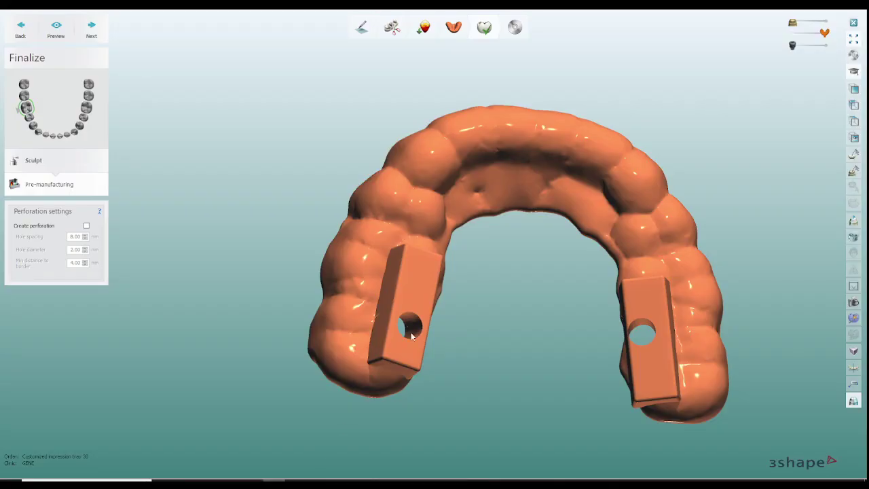
pyautogui.moveTo(625, 352); pyautogui.dragTo(628, 361, button='right')
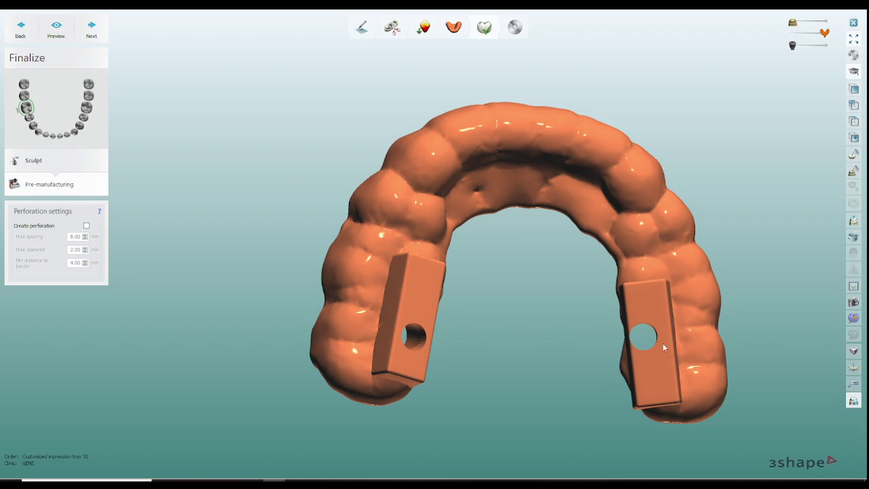
pyautogui.moveTo(663, 343); pyautogui.dragTo(556, 317, button='right')
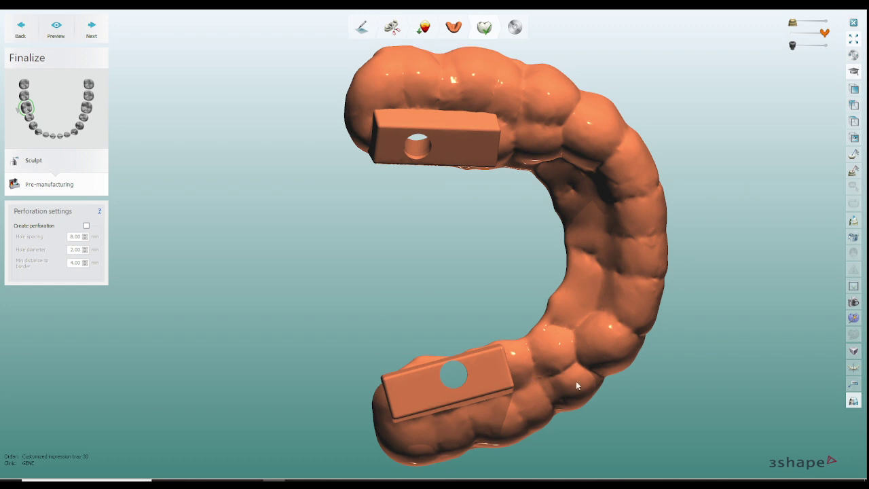
pyautogui.moveTo(576, 383); pyautogui.dragTo(499, 410, button='right')
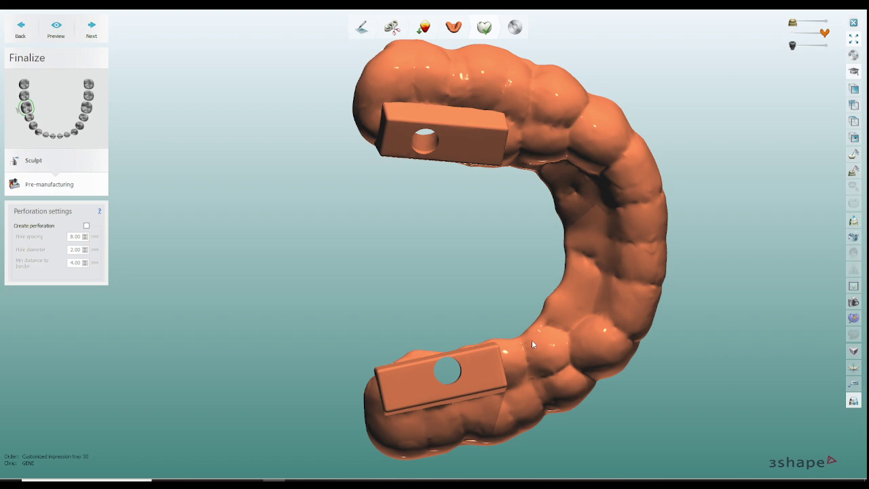
pyautogui.moveTo(531, 339); pyautogui.dragTo(438, 346, button='right')
pyautogui.scroll(3, 577, 312)
pyautogui.scroll(-2, 577, 311)
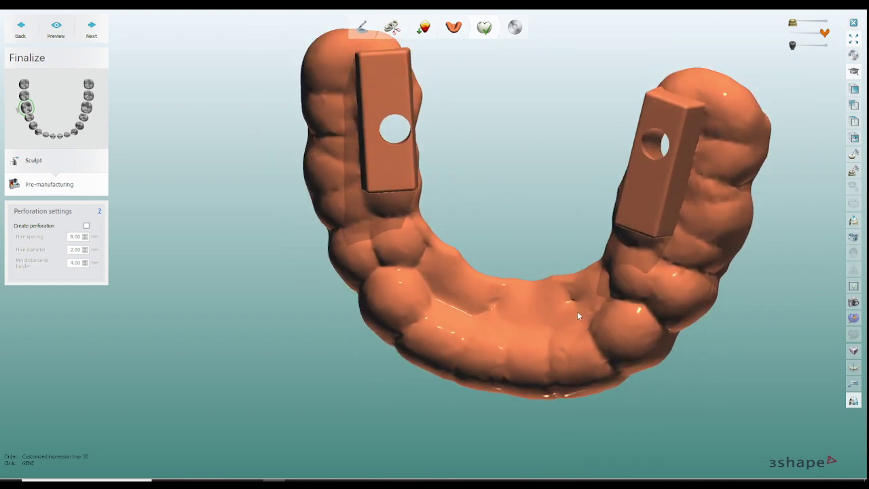
# Switch to the Blue Sky Bio store in Chrome and open the product page for the tube4-24-5L guide tube.
pyautogui.scroll(-2, 577, 311)
pyautogui.scroll(-2, 577, 302)
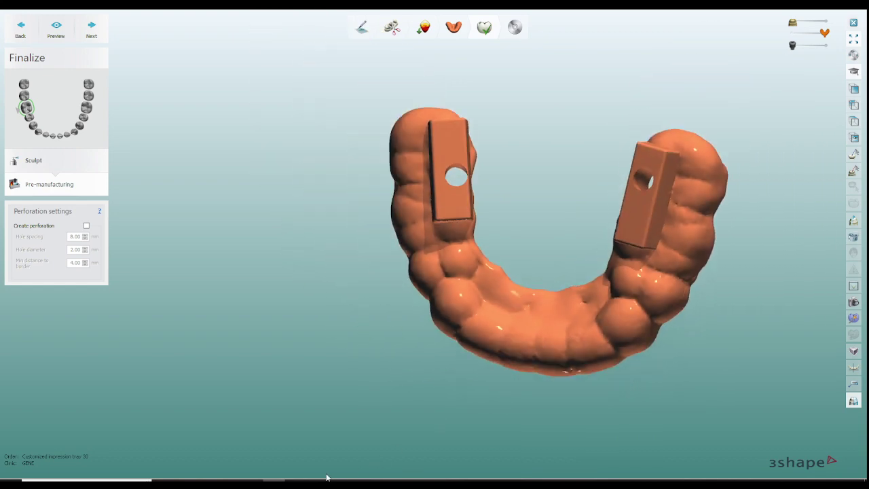
pyautogui.moveTo(229, 480)
pyautogui.click(274, 463)
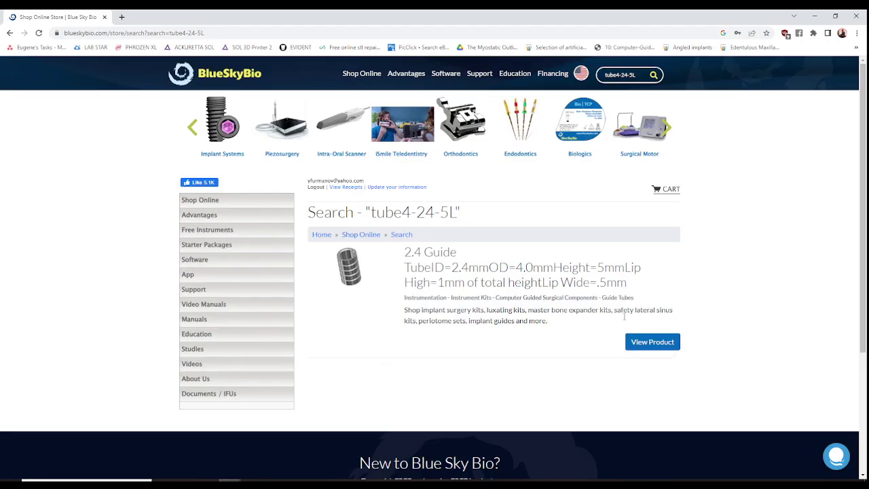
pyautogui.click(652, 343)
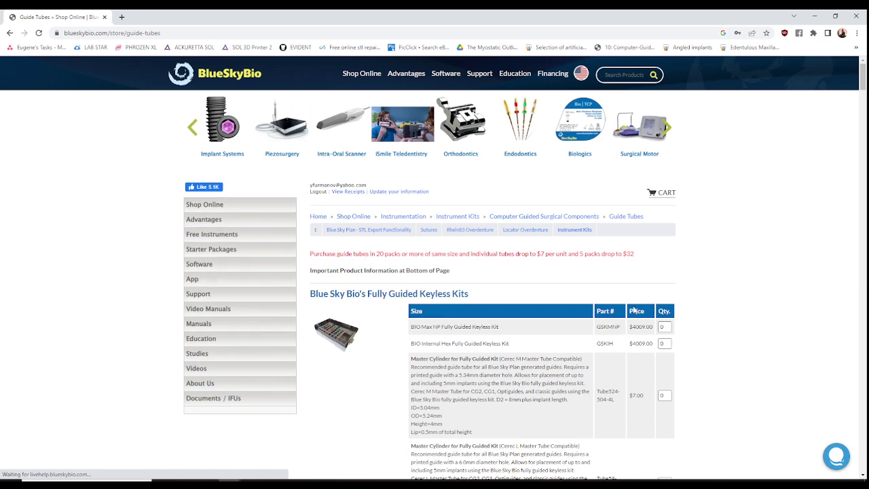
# Look through the listed guide tube sizes and part numbers, and return to the tray design to examine the finger stops' through-holes.
pyautogui.scroll(-3, 693, 320)
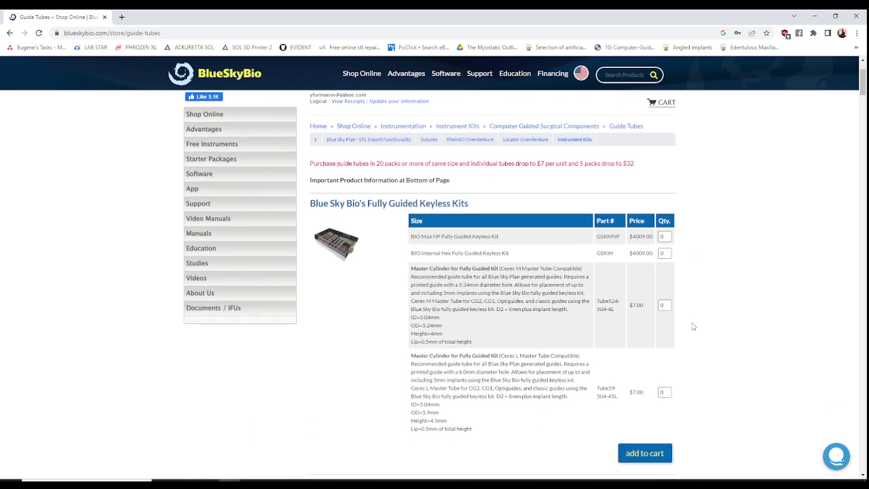
pyautogui.scroll(-3, 692, 329)
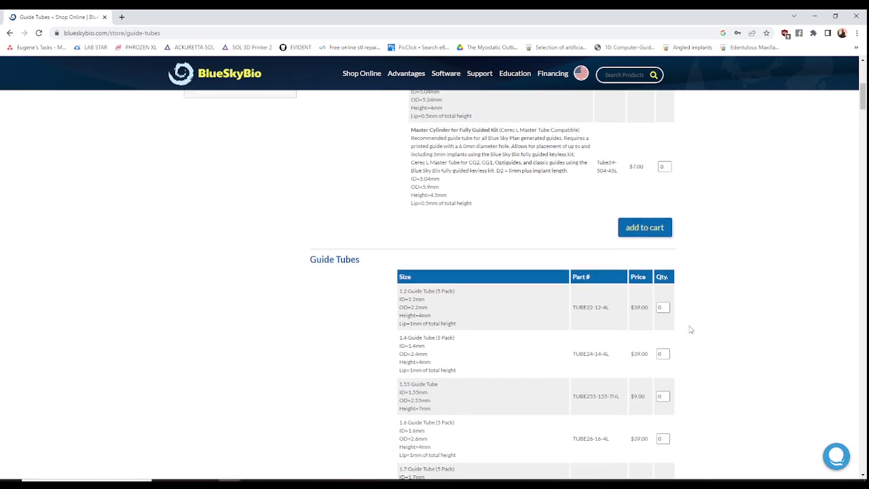
pyautogui.scroll(-1, 691, 329)
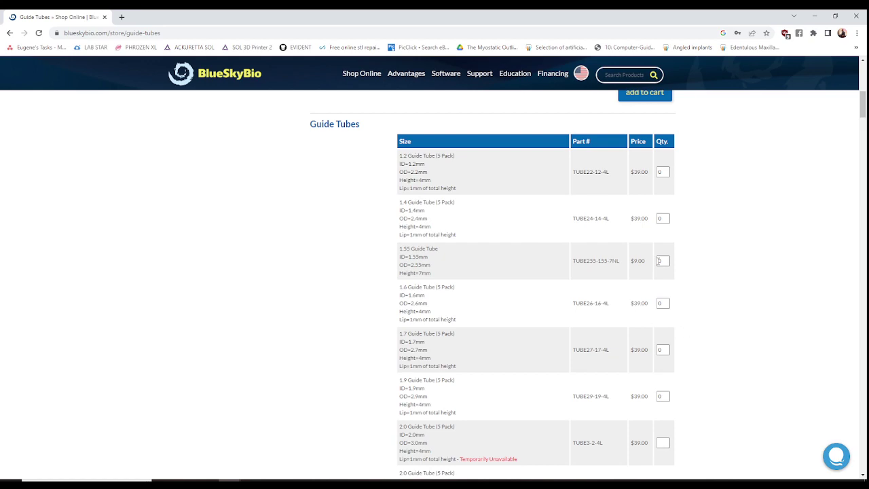
pyautogui.scroll(8, 706, 299)
pyautogui.scroll(-1, 705, 305)
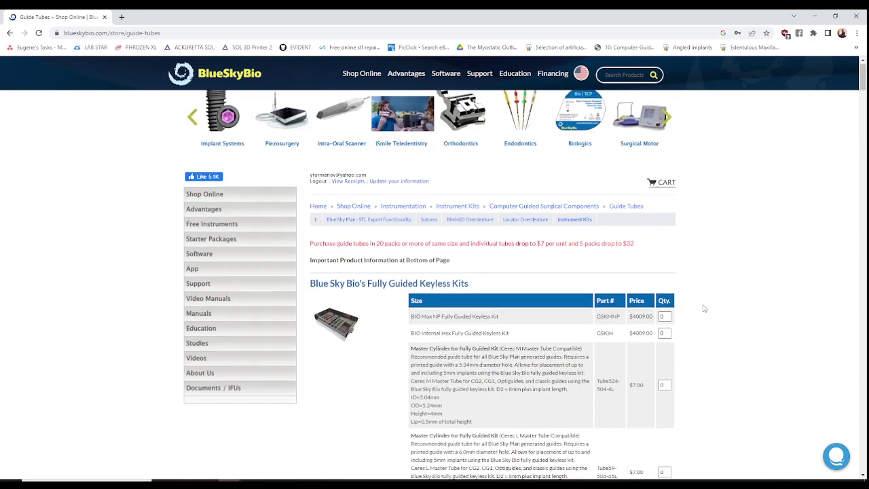
pyautogui.scroll(-3, 690, 312)
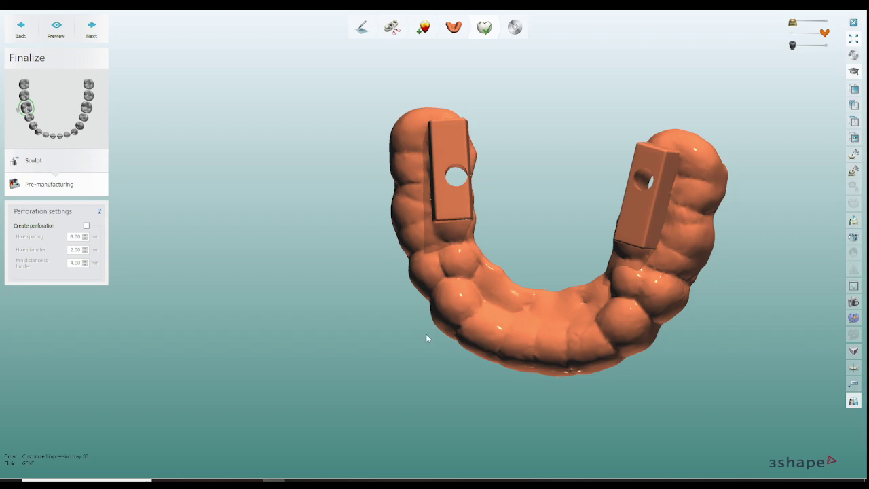
pyautogui.moveTo(552, 272); pyautogui.dragTo(560, 392, button='right')
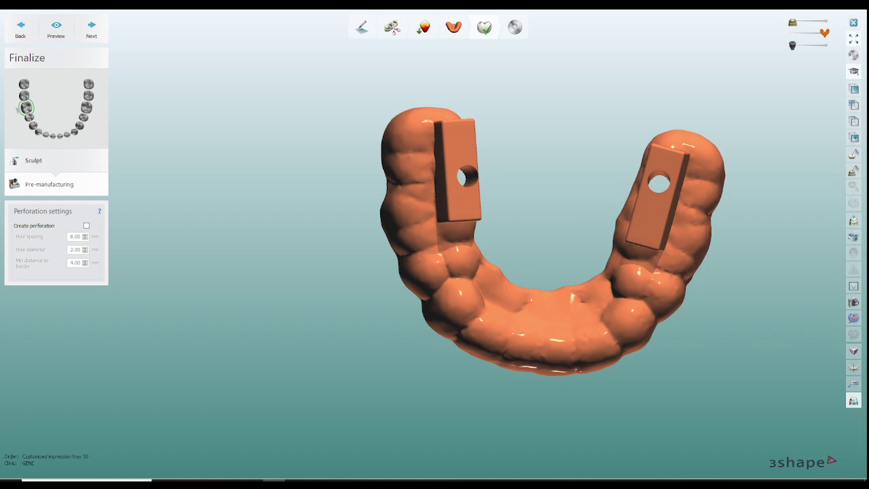